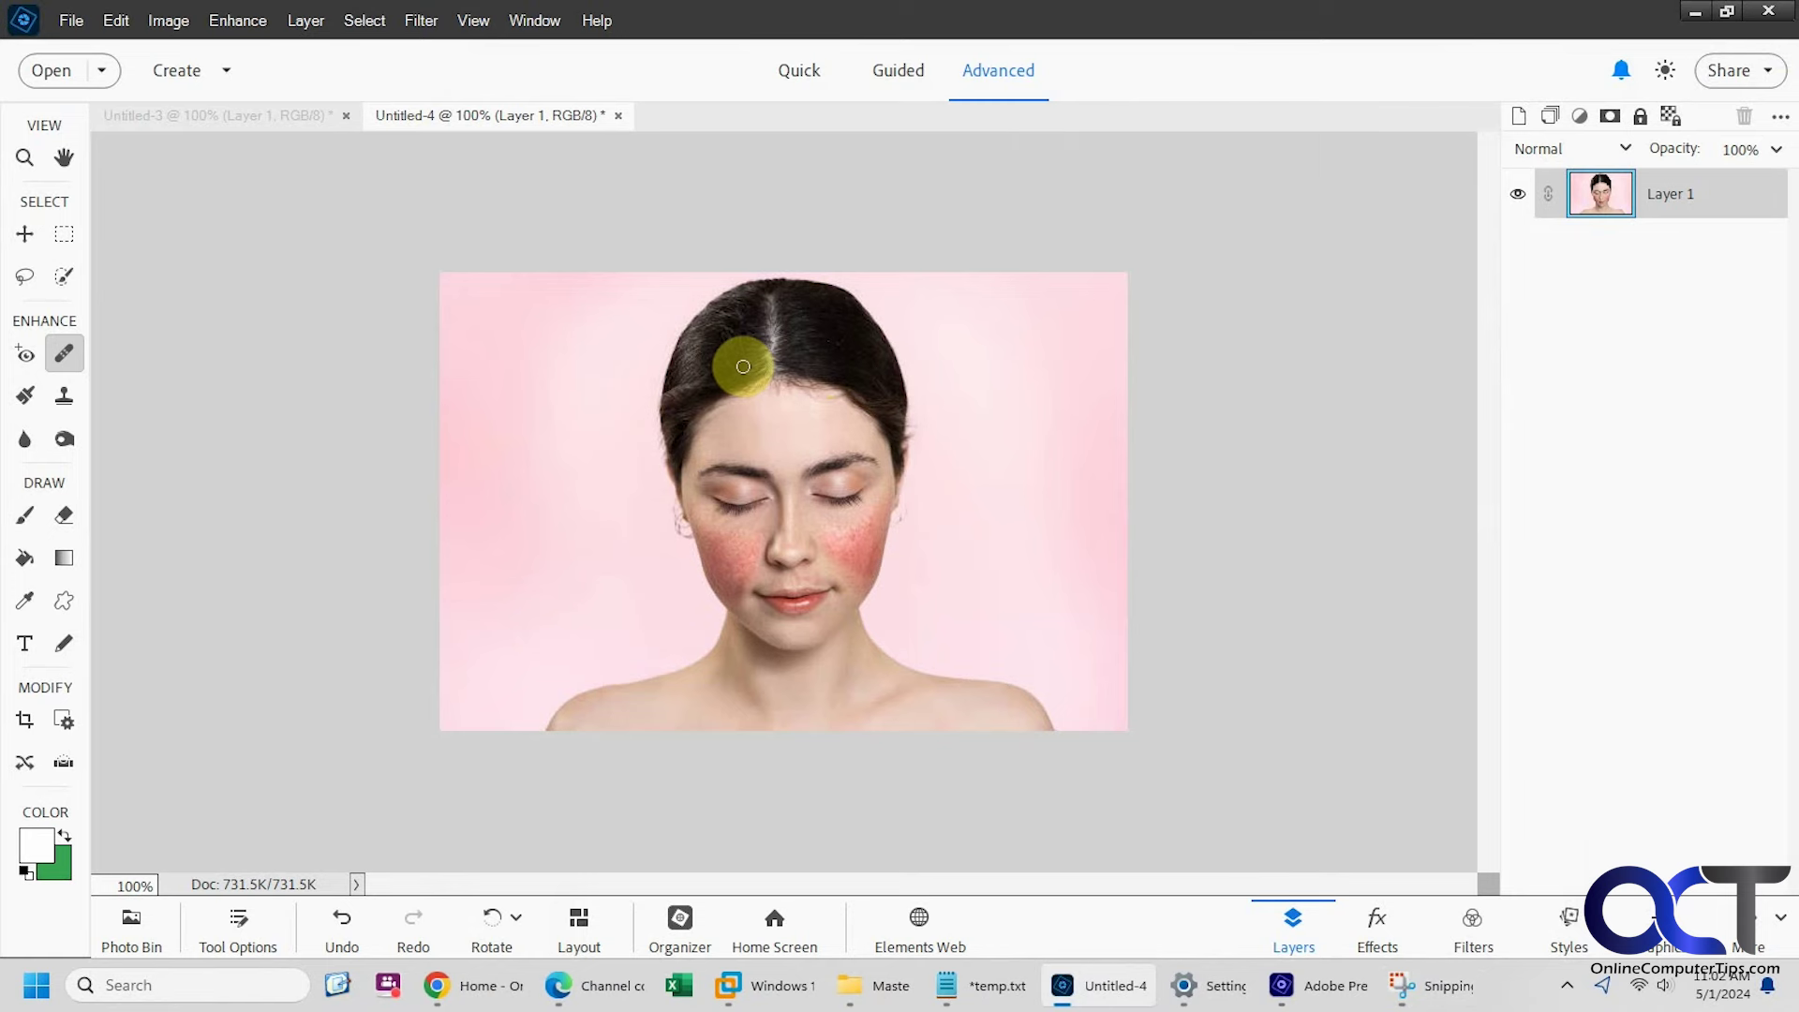
- Start the Perfect Portrait guided edit on the photo, and try Smooth Skin on the face before undoing it
left_click(898, 75)
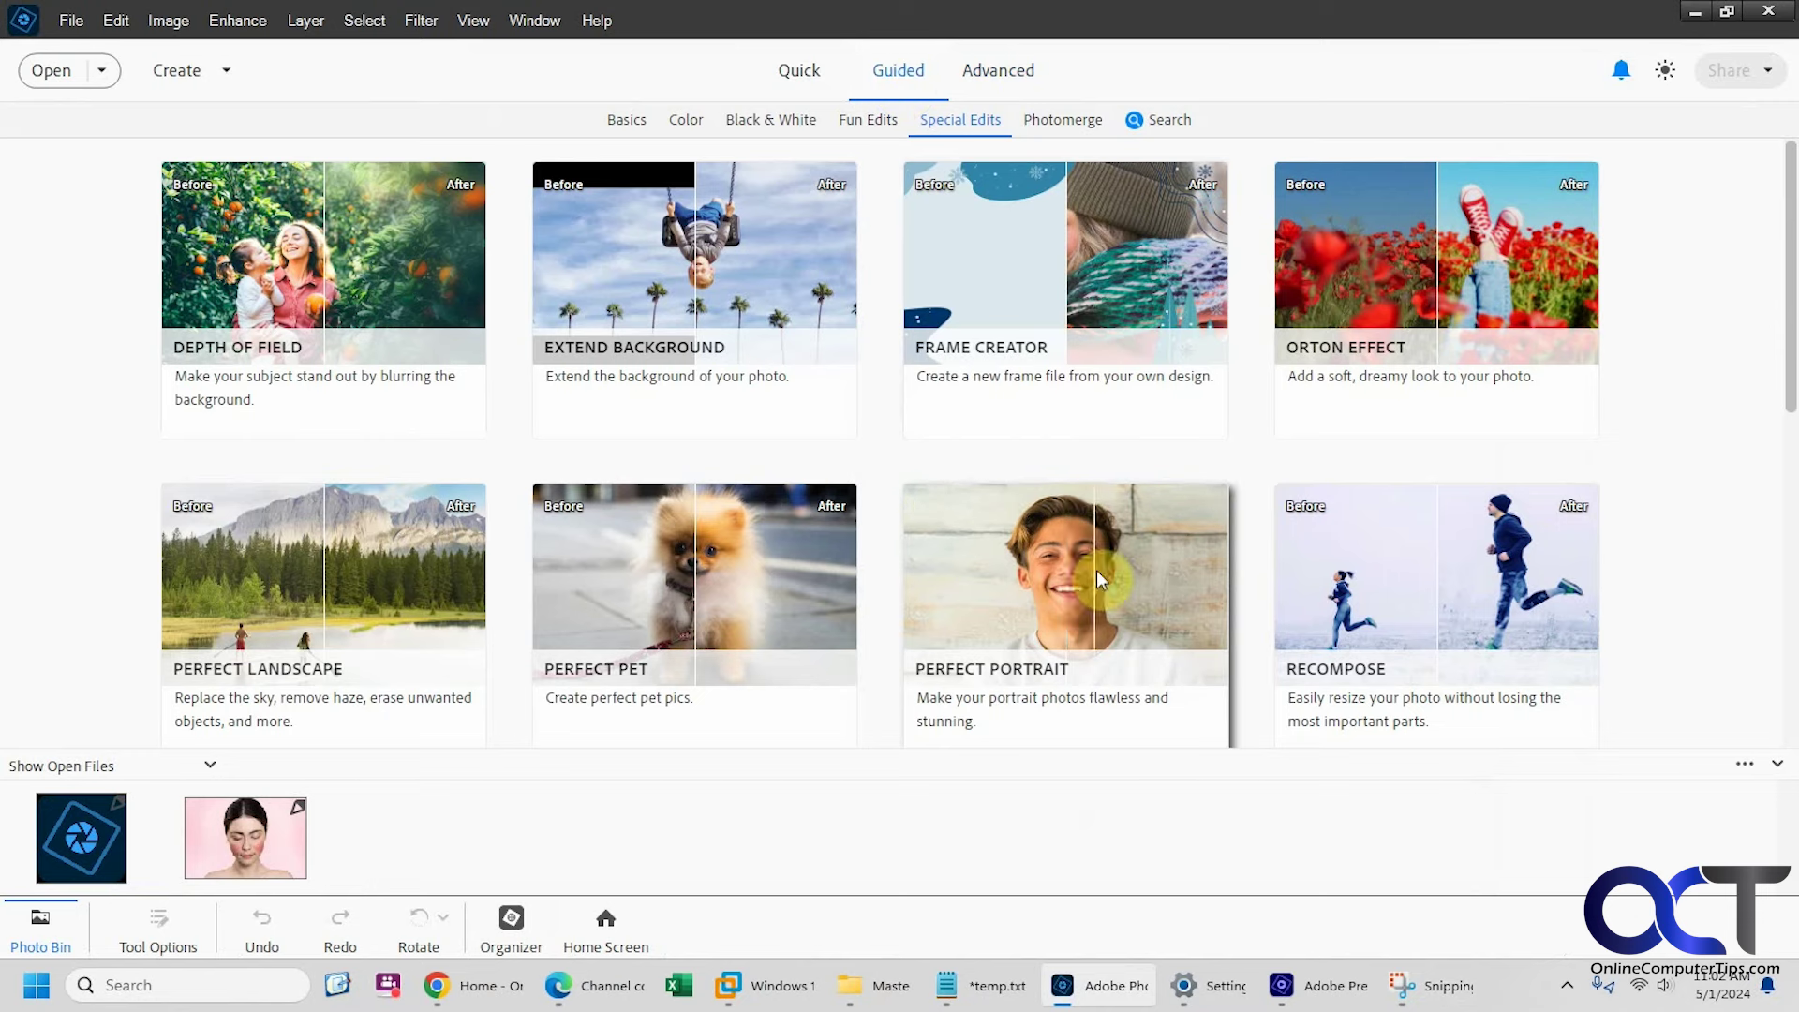
left_click(1053, 602)
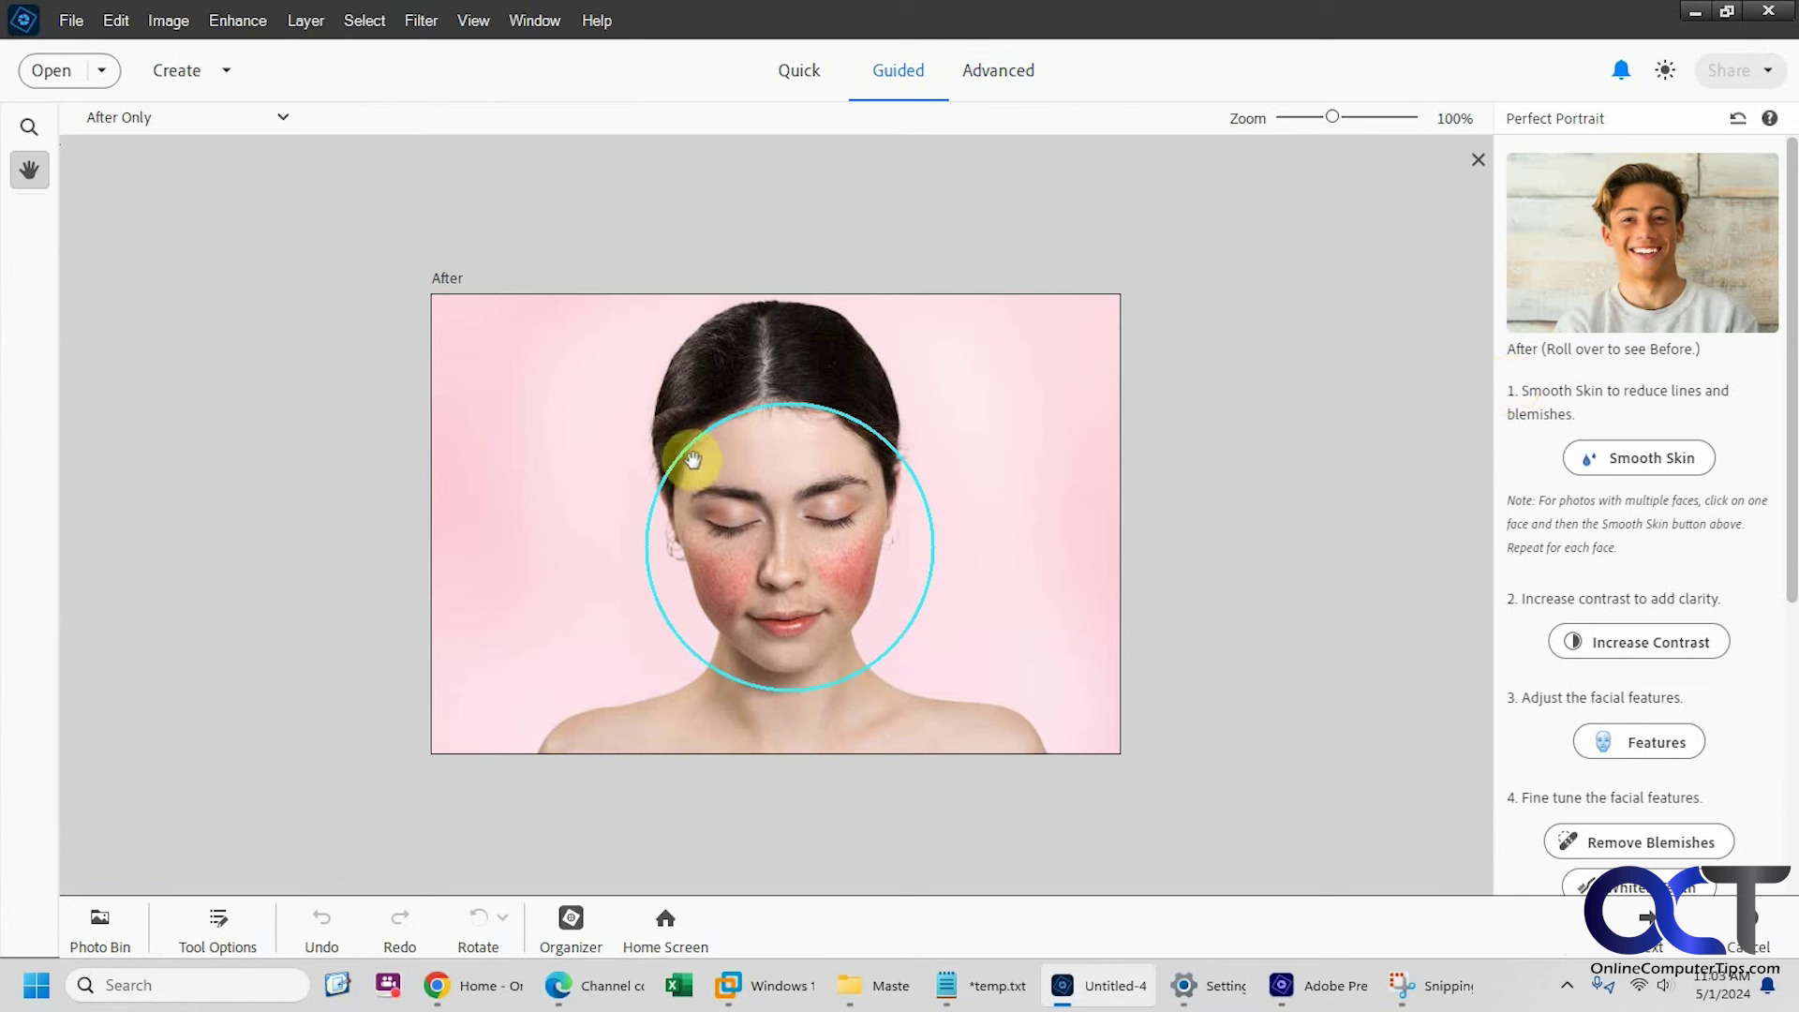
left_click(1624, 453)
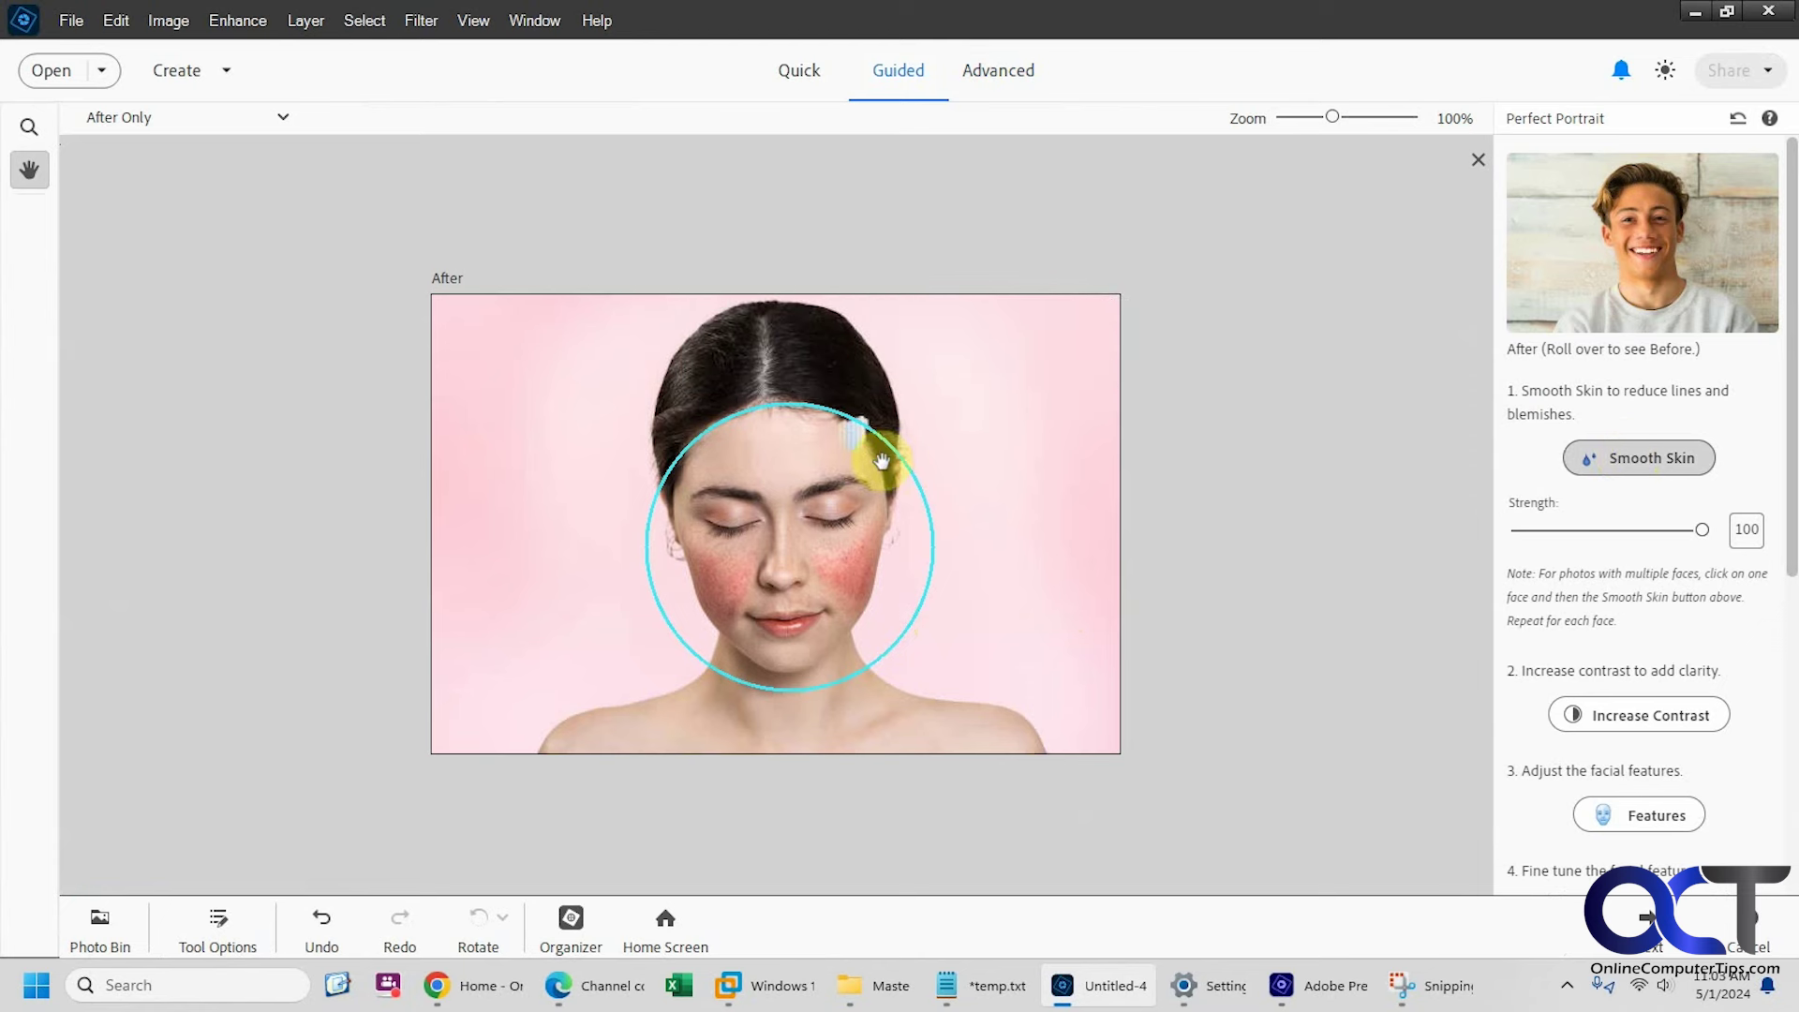
key("ctrl+z")
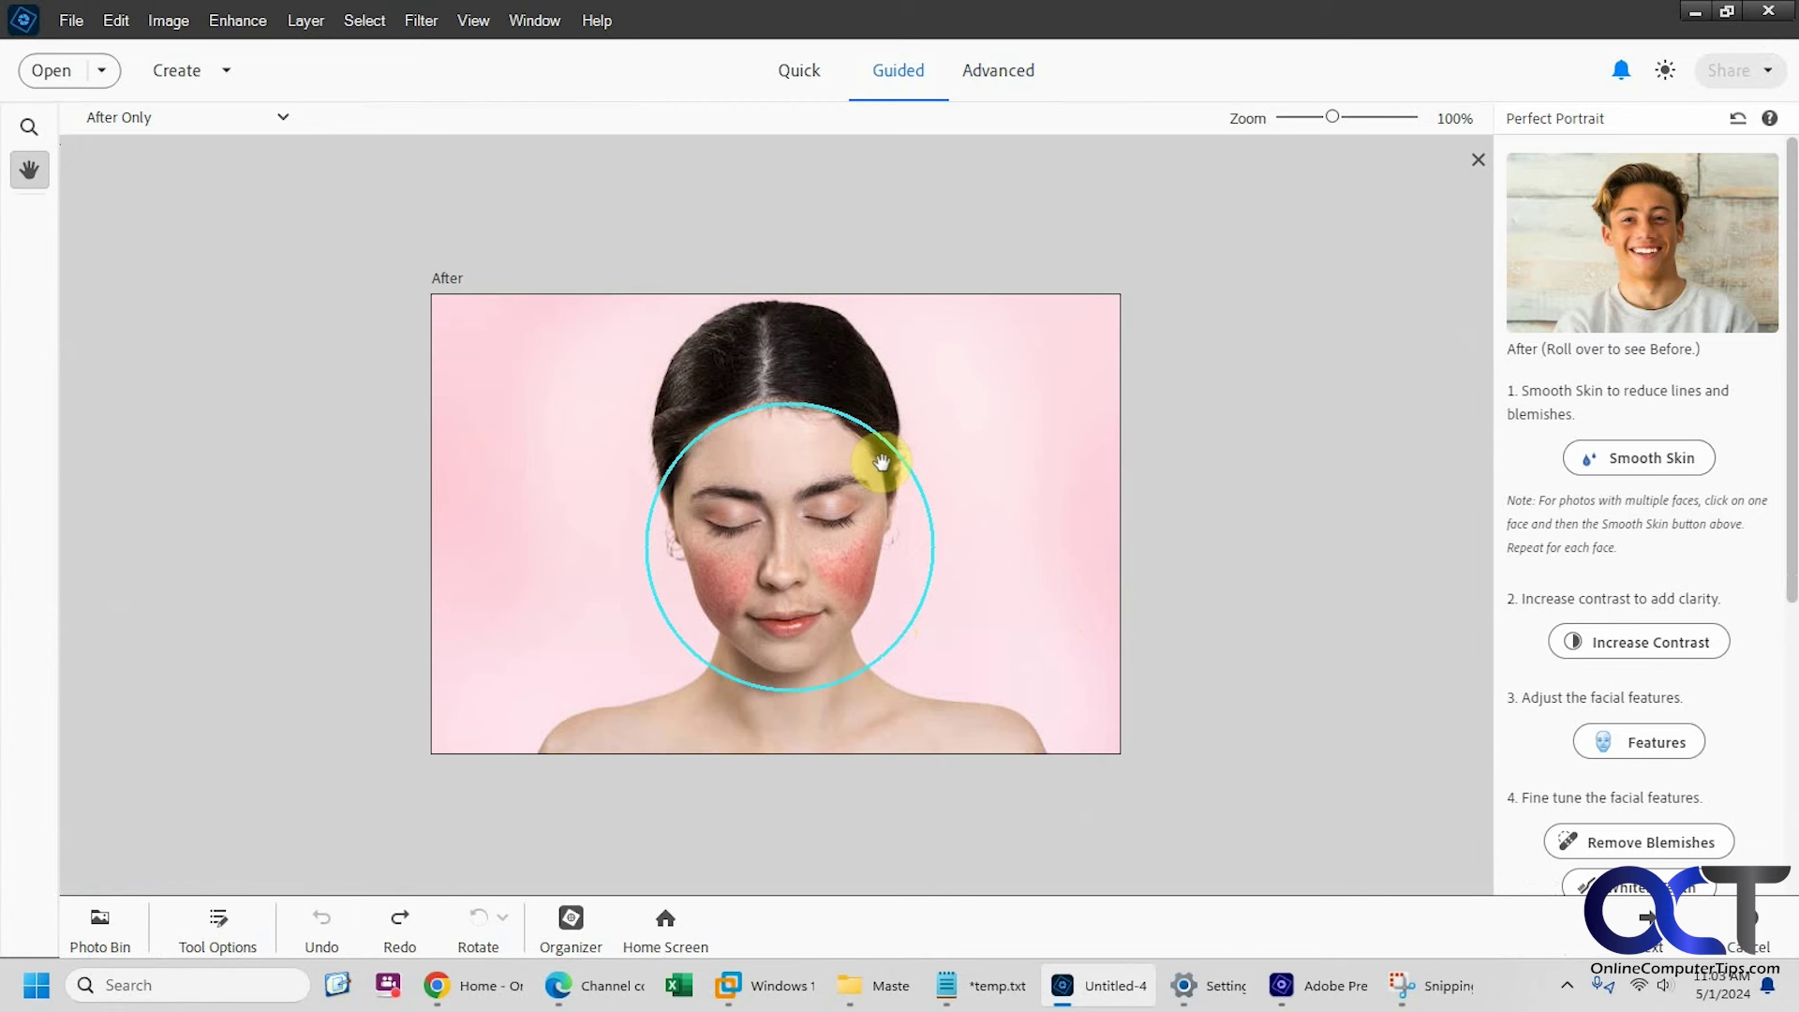
- Increase the portrait's contrast and open the closed eyes using the available woman's photo as the eye source
left_click(1604, 645)
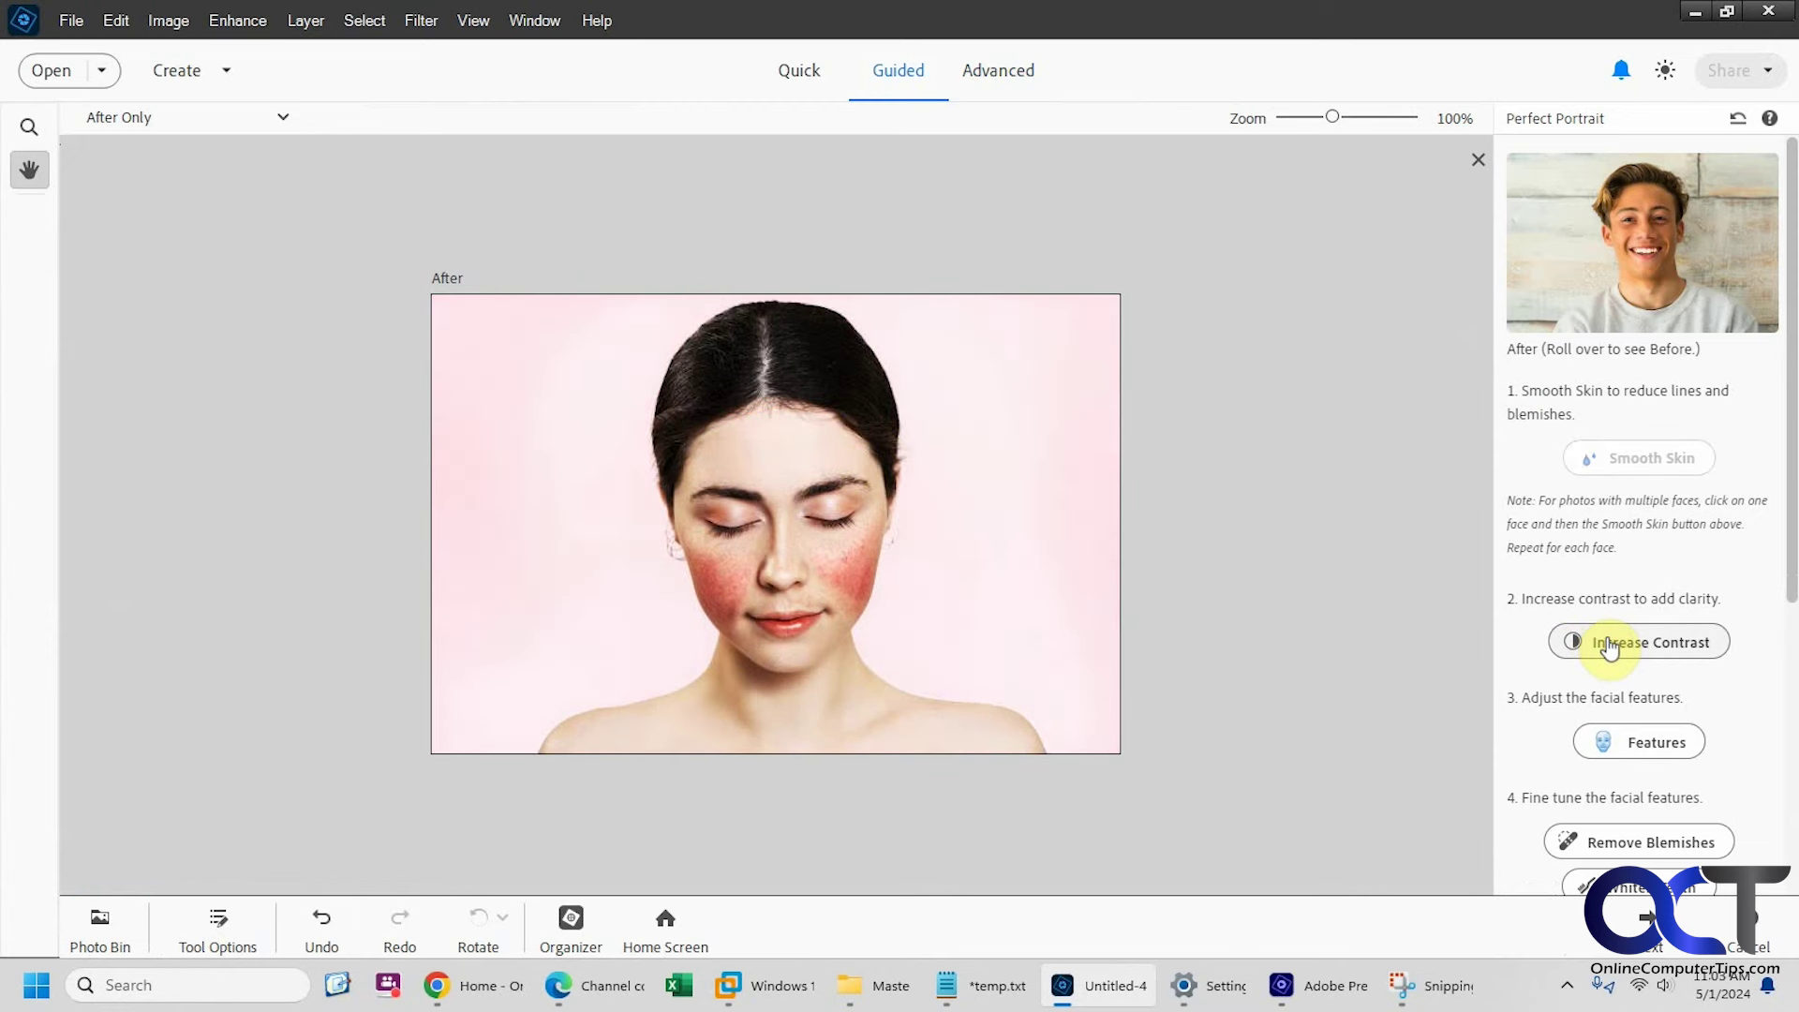
left_click(1603, 646)
left_click_drag(1791, 469, 1790, 575)
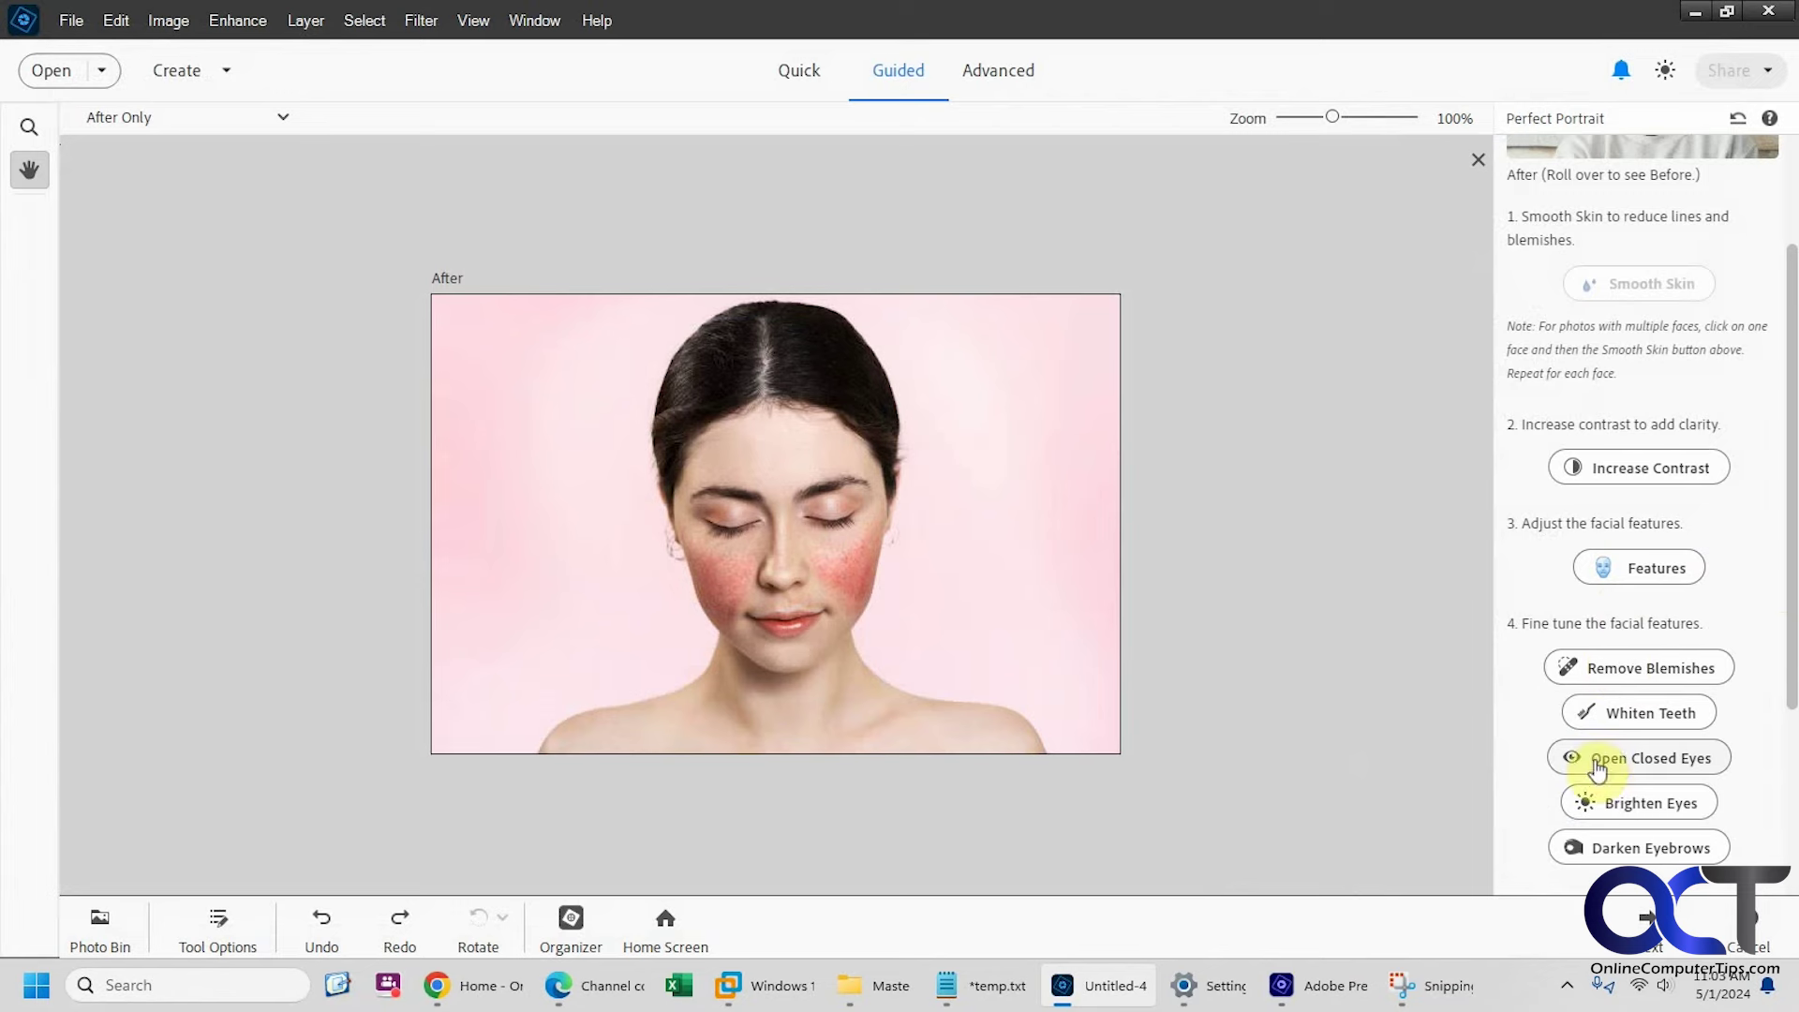
left_click(1634, 764)
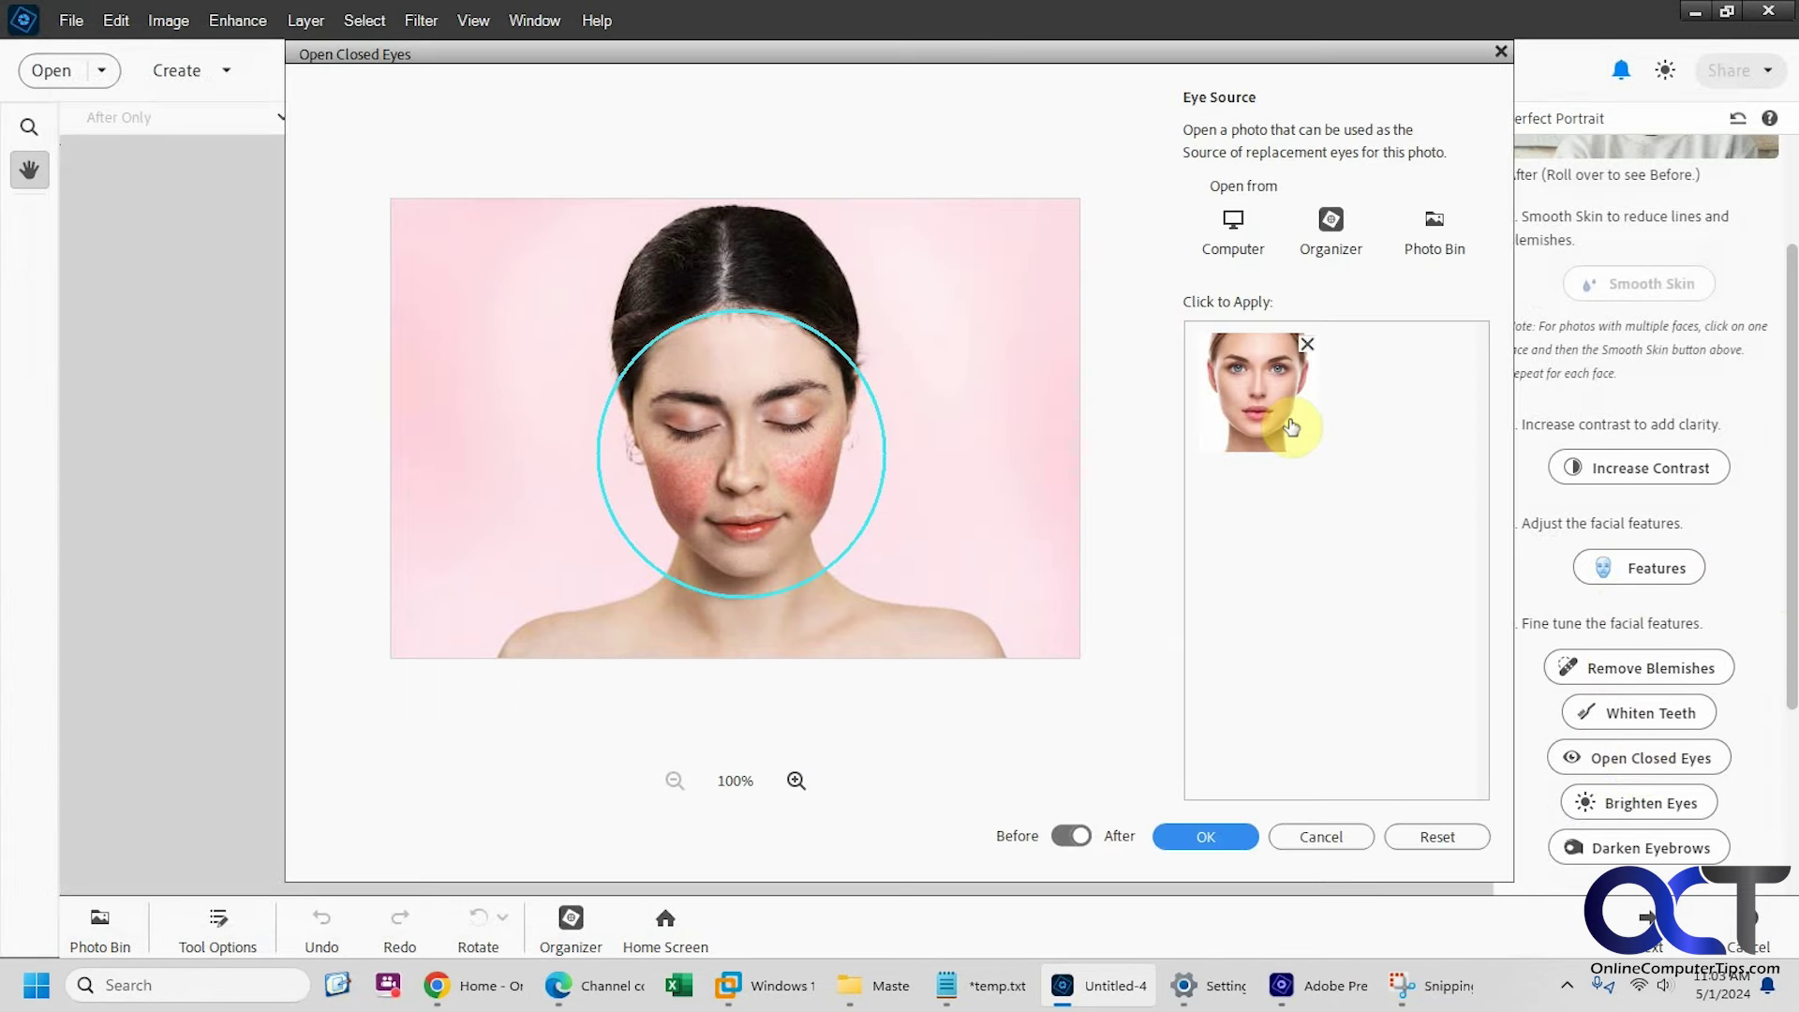
left_click(1256, 410)
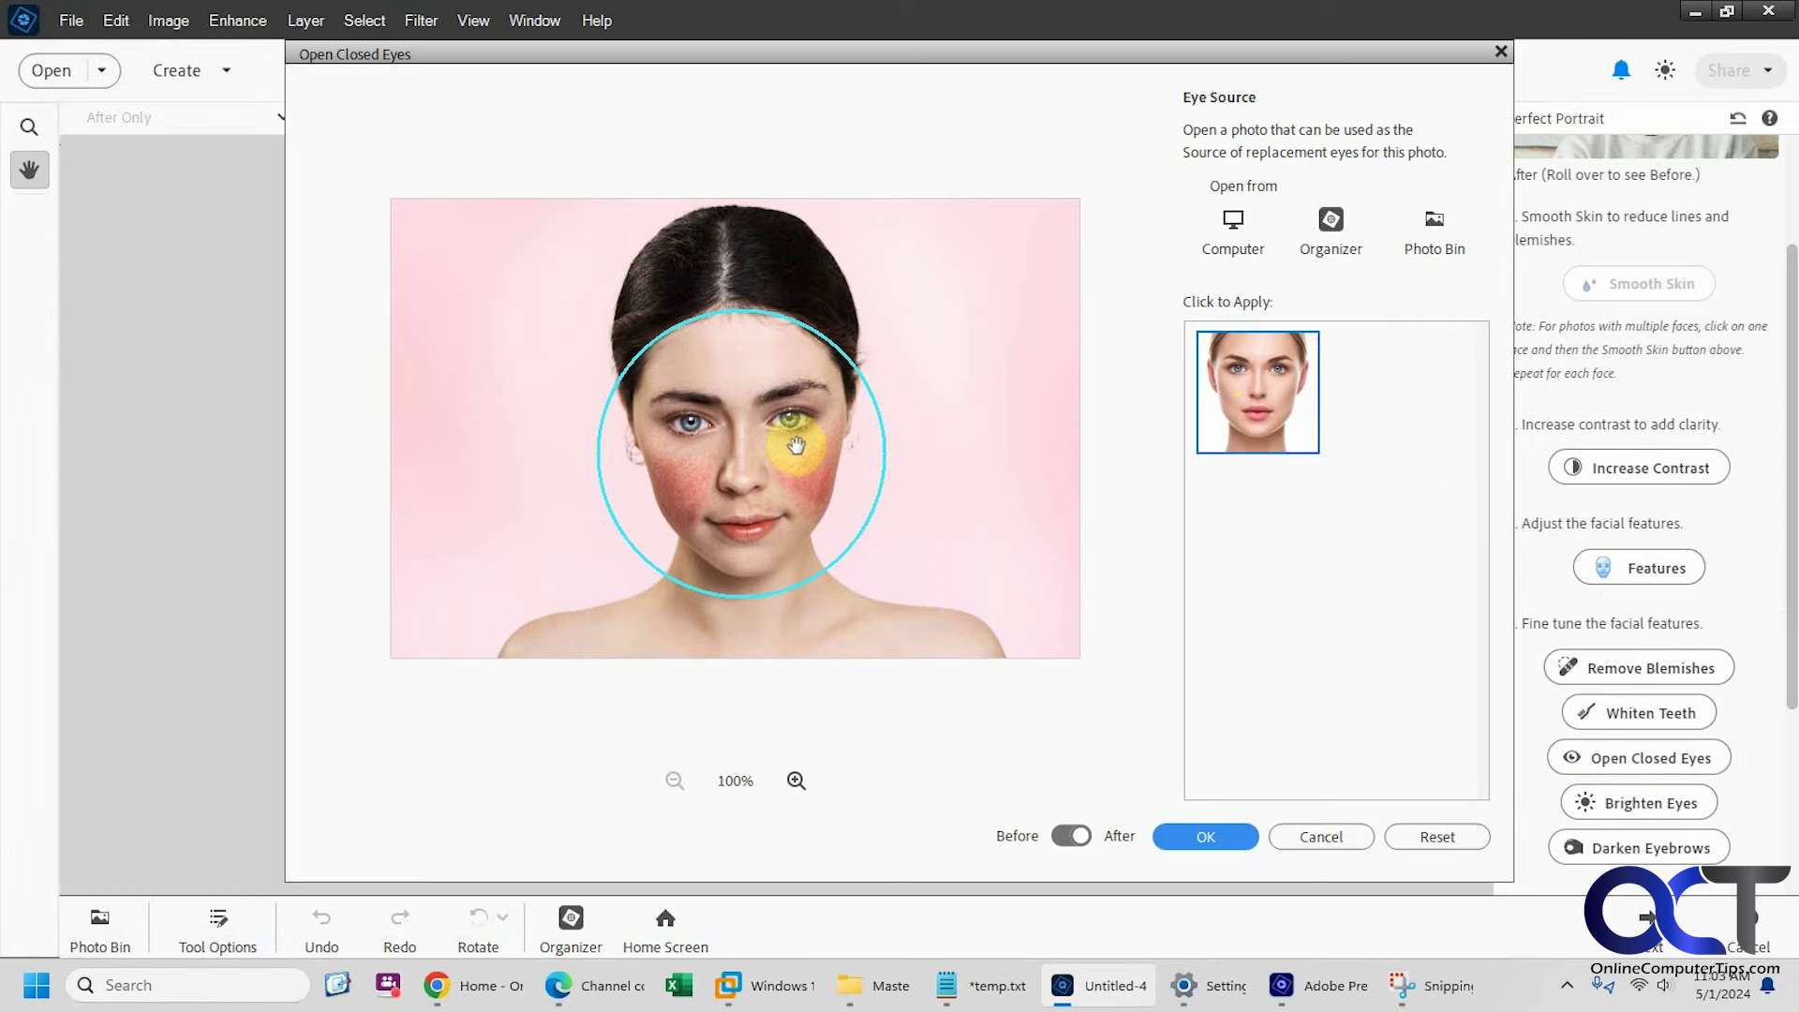
left_click(1209, 836)
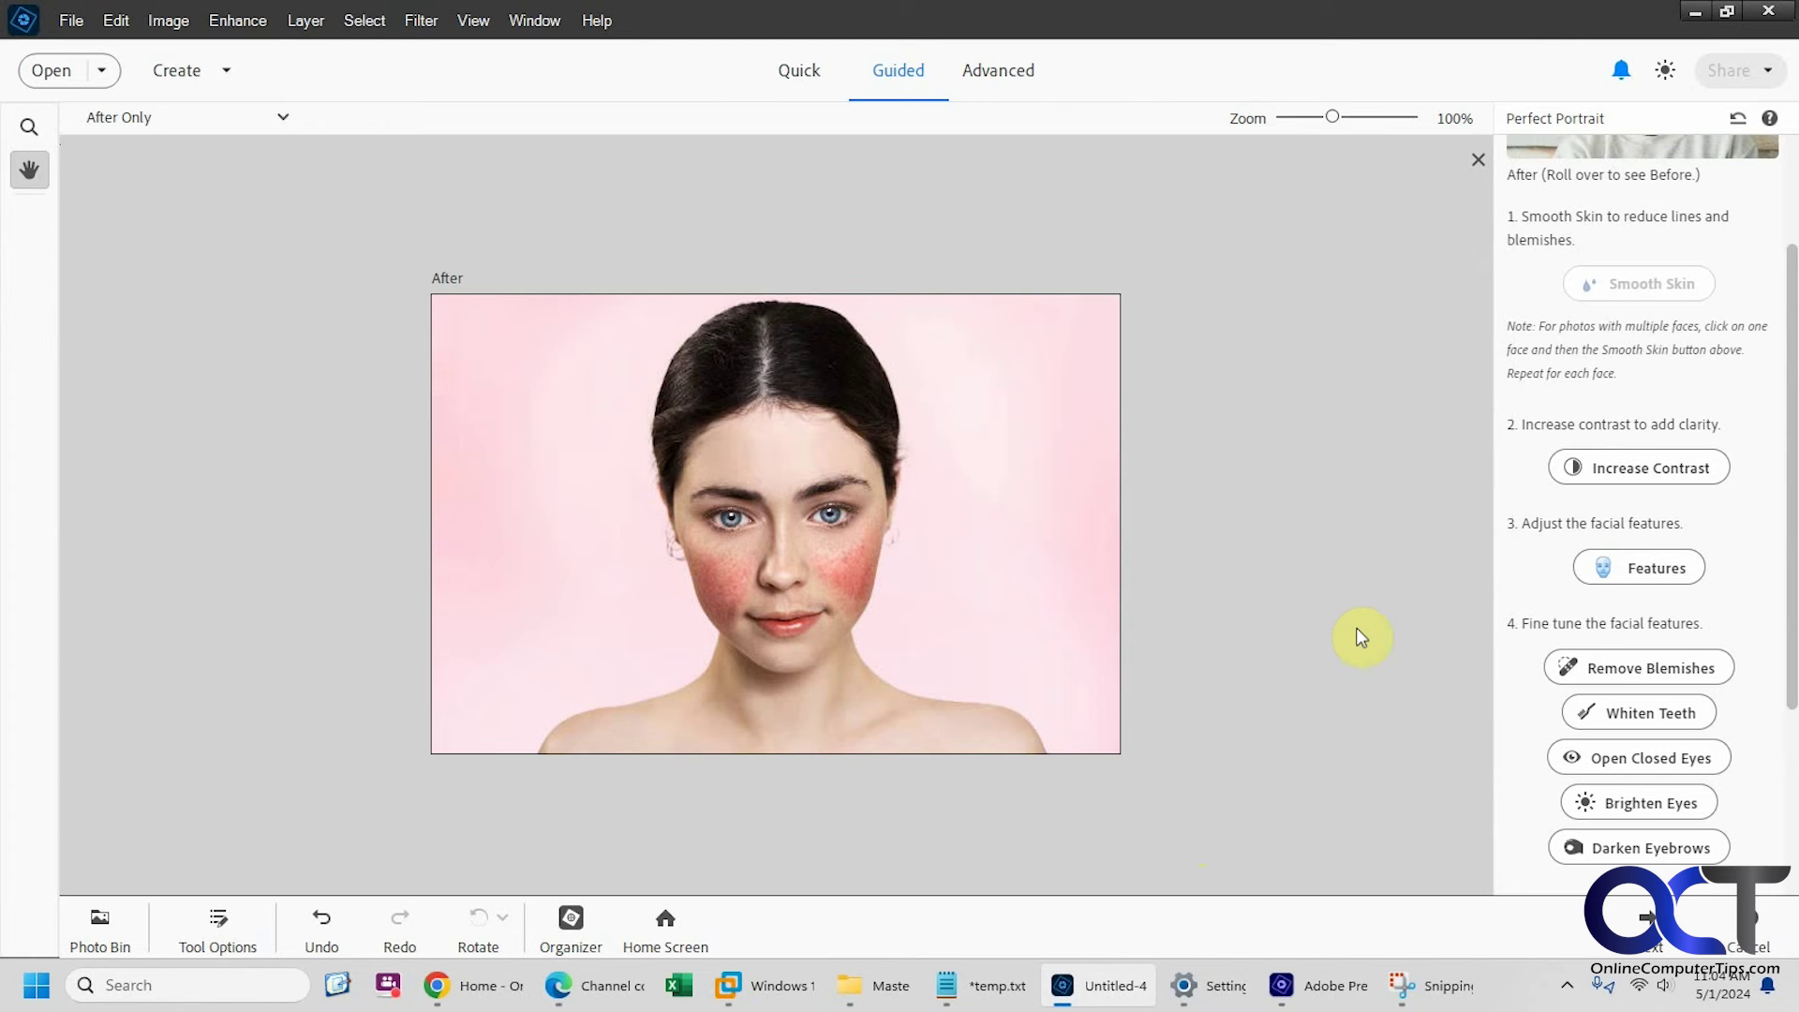
- Brighten both eyes and darken both eyebrows by brushing over them in the portrait
left_click(1635, 803)
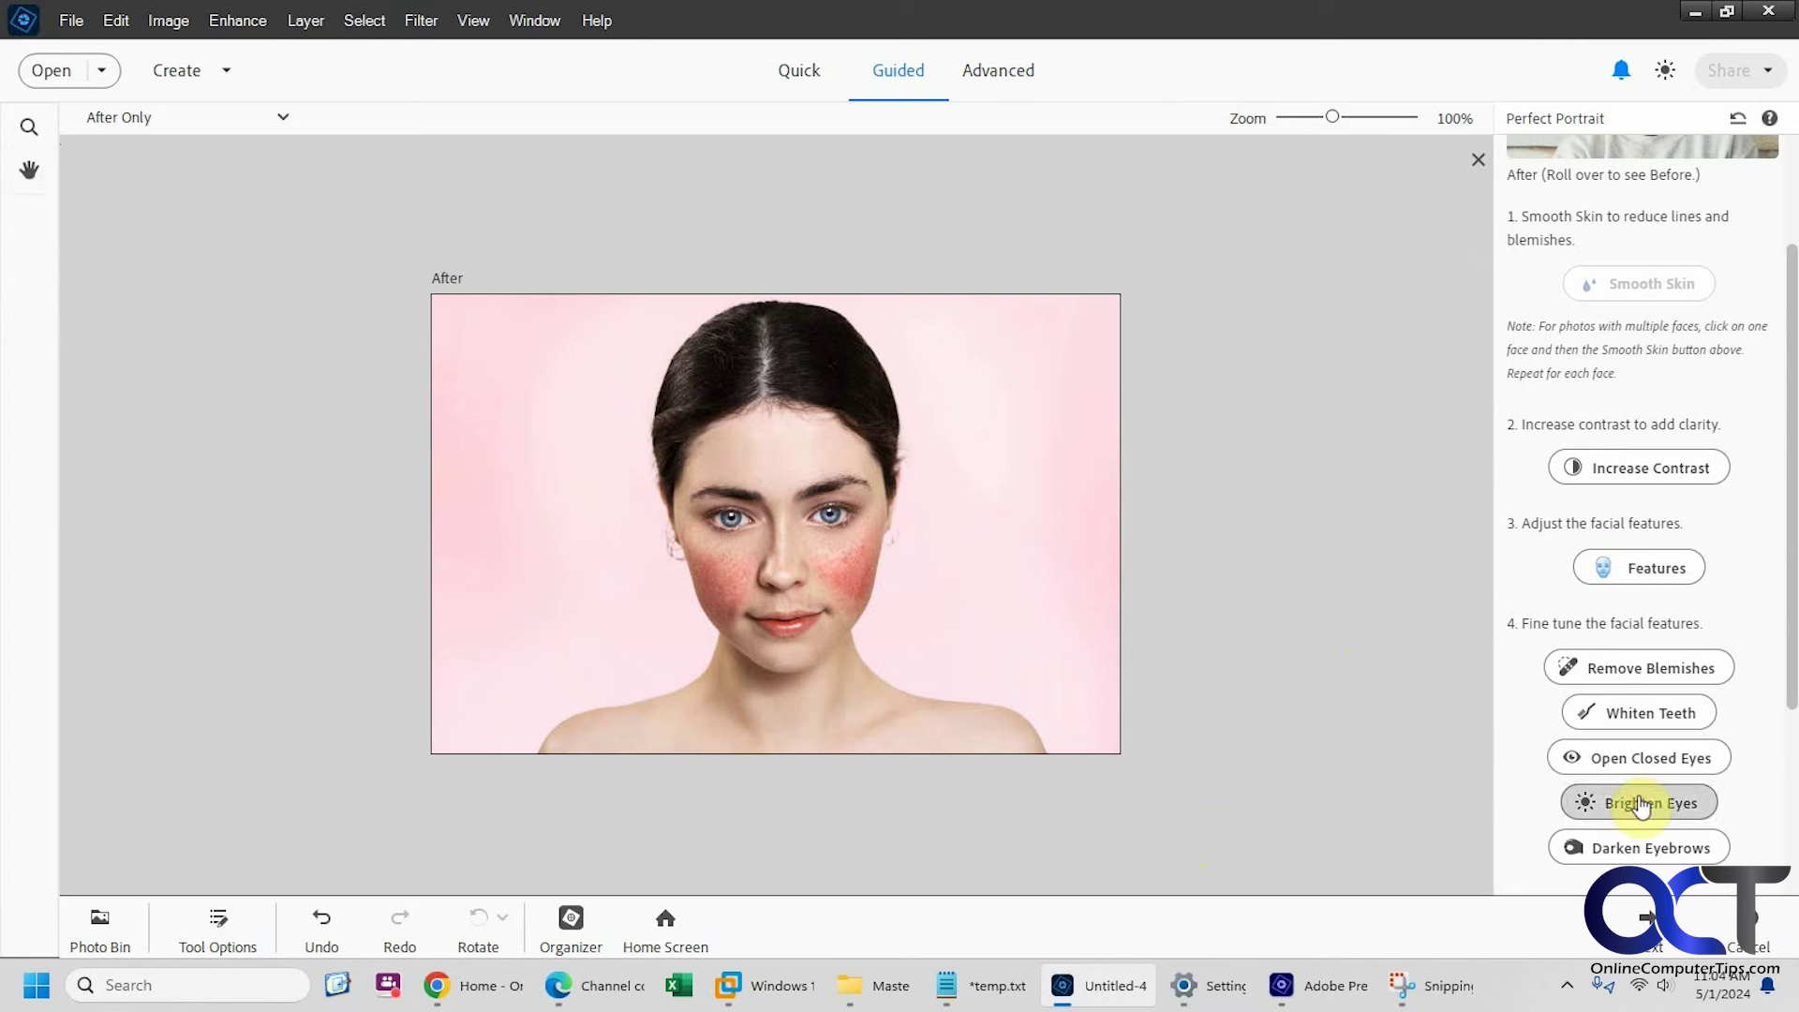
left_click_drag(723, 509, 863, 510)
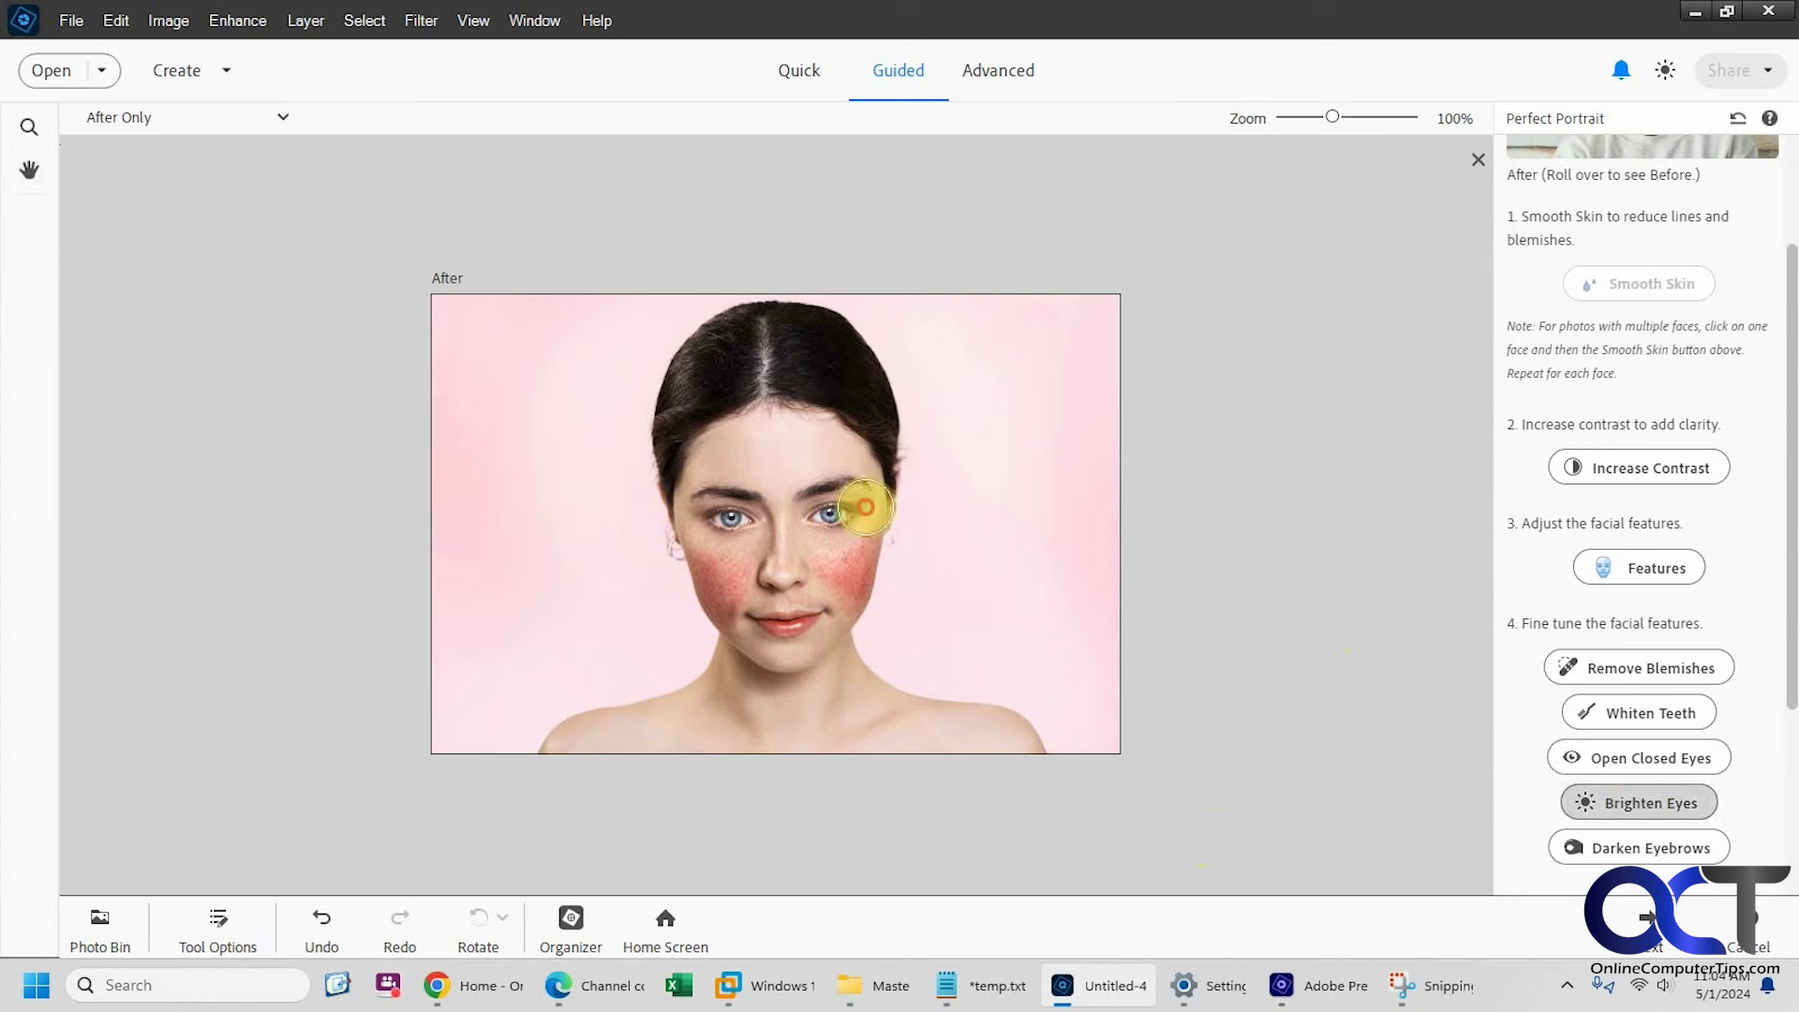
left_click(1635, 847)
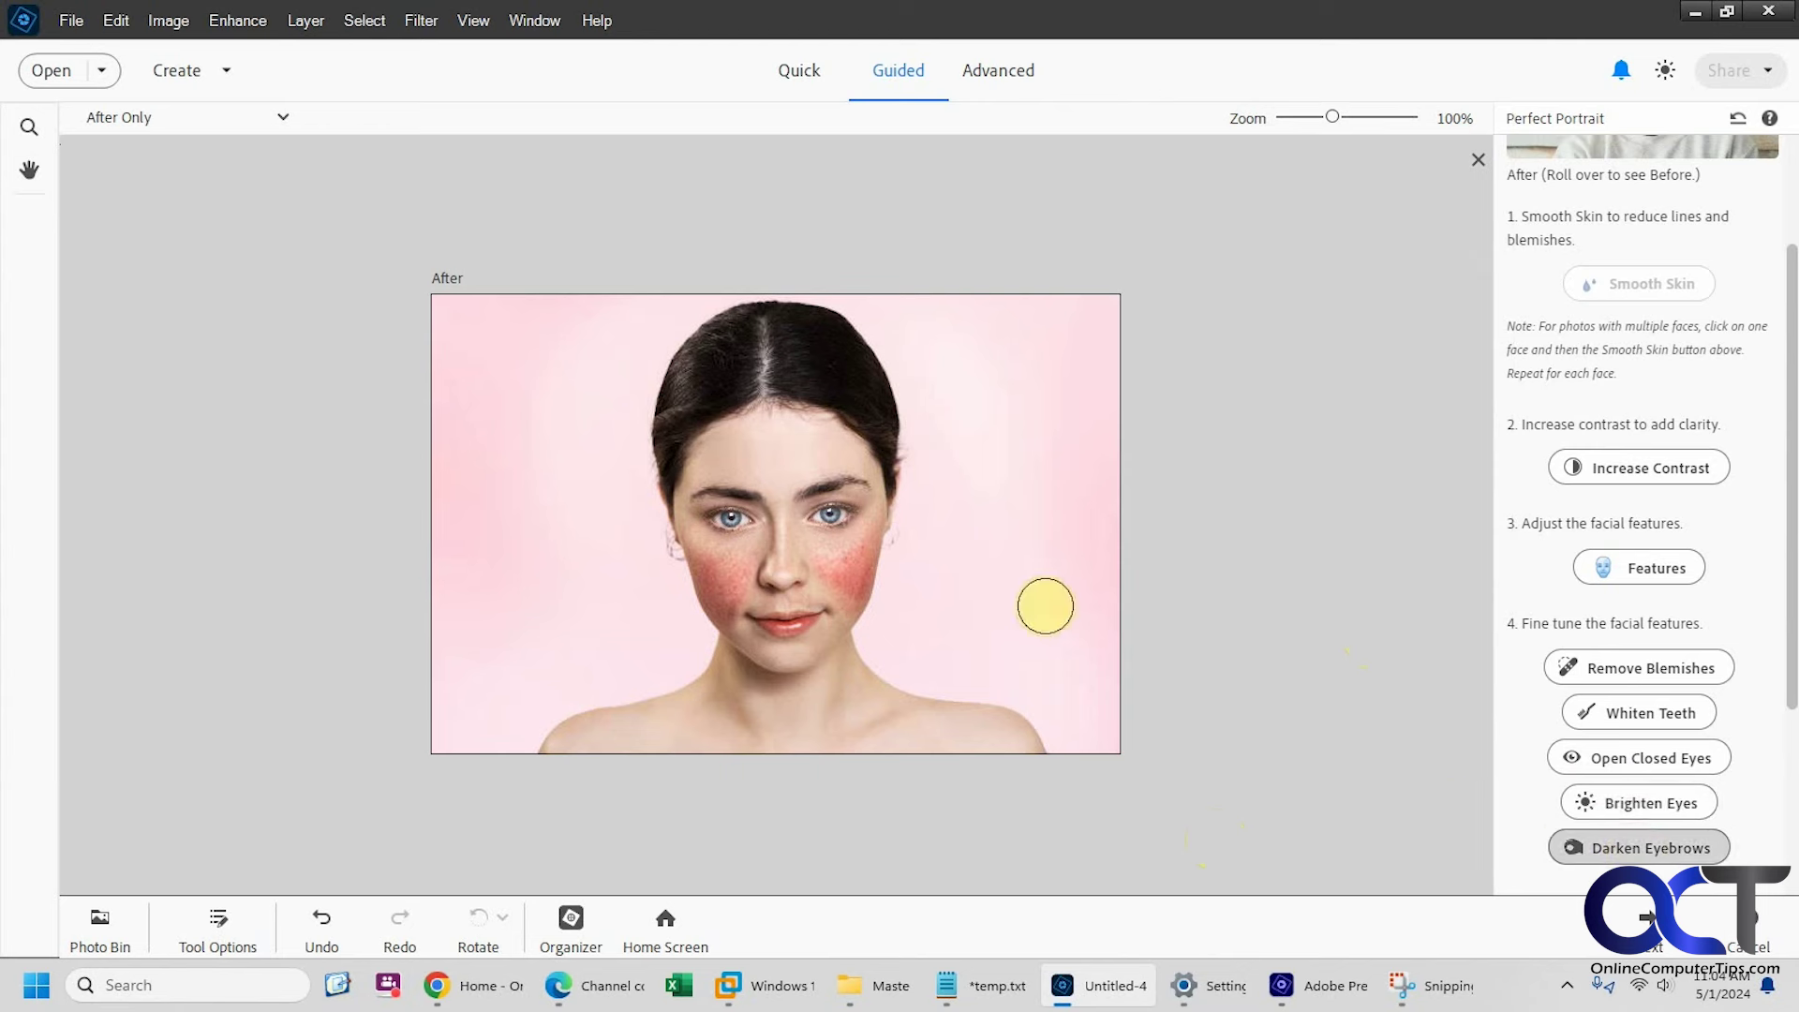
left_click(858, 481)
left_click_drag(808, 486, 675, 497)
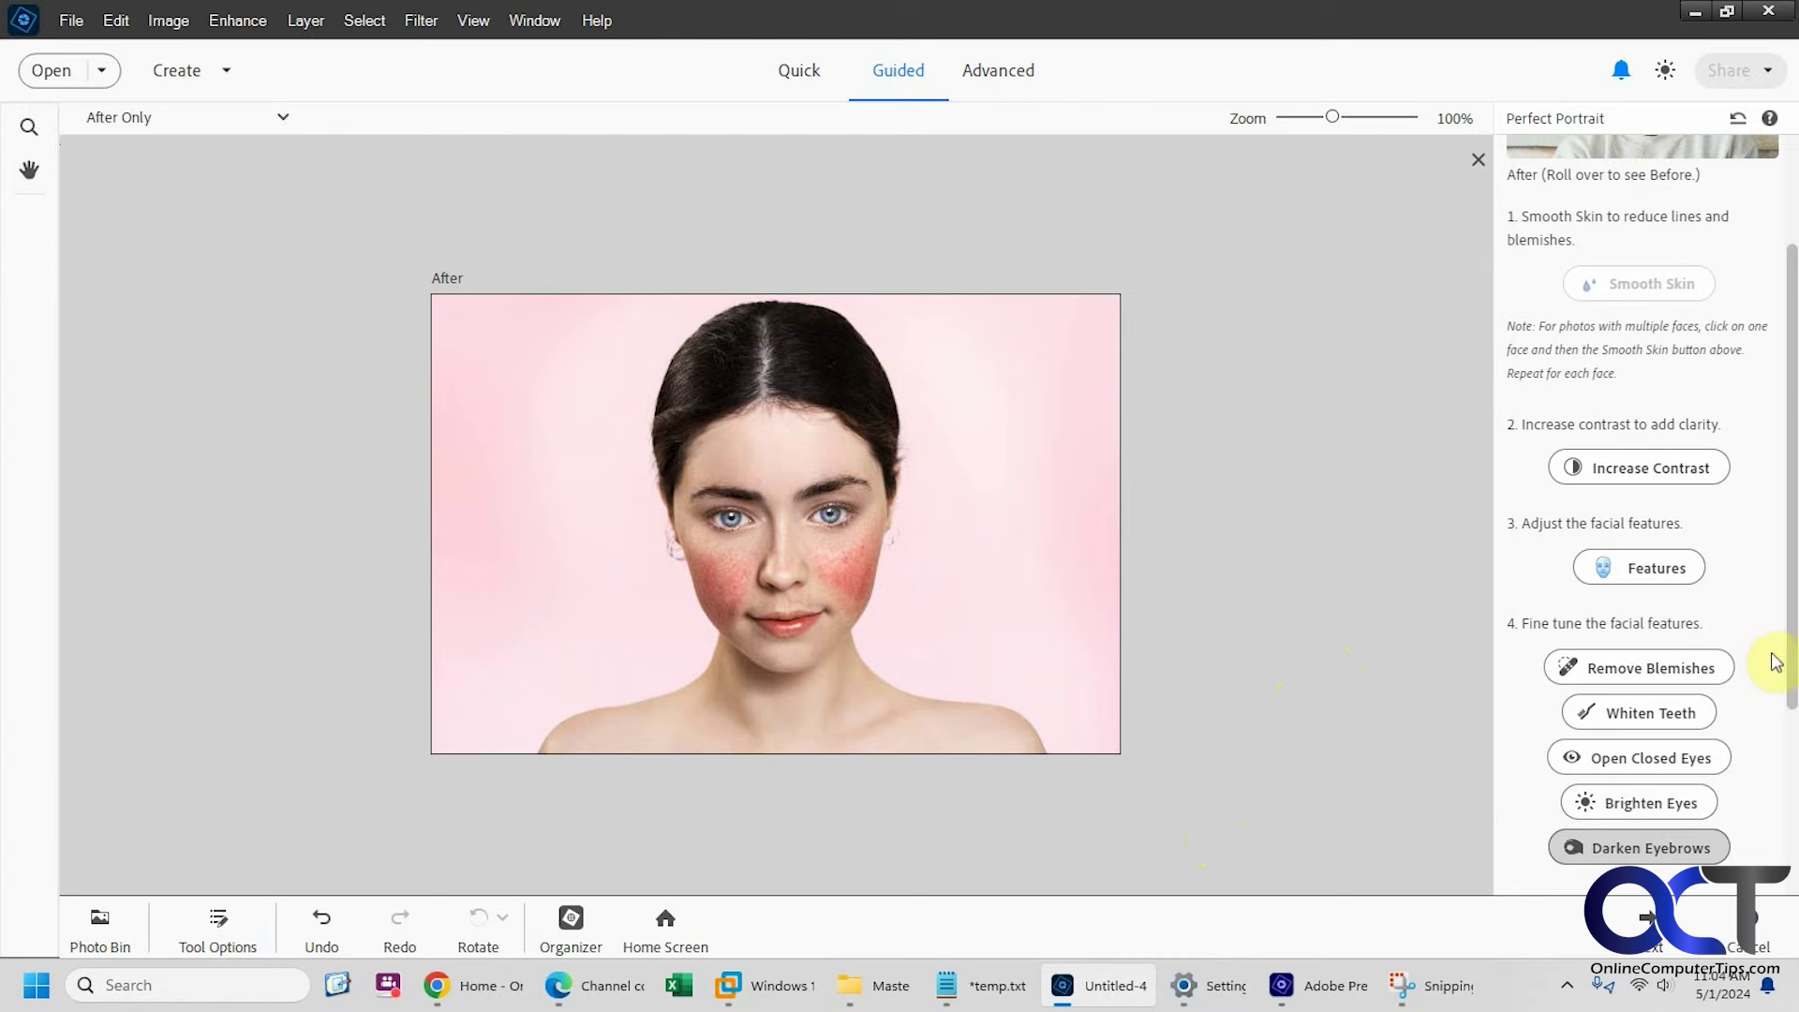
- Preview the Diffuse Glow, Glass and Ocean Ripple effects on the portrait, and cancel without applying any
left_click_drag(1786, 658, 1766, 816)
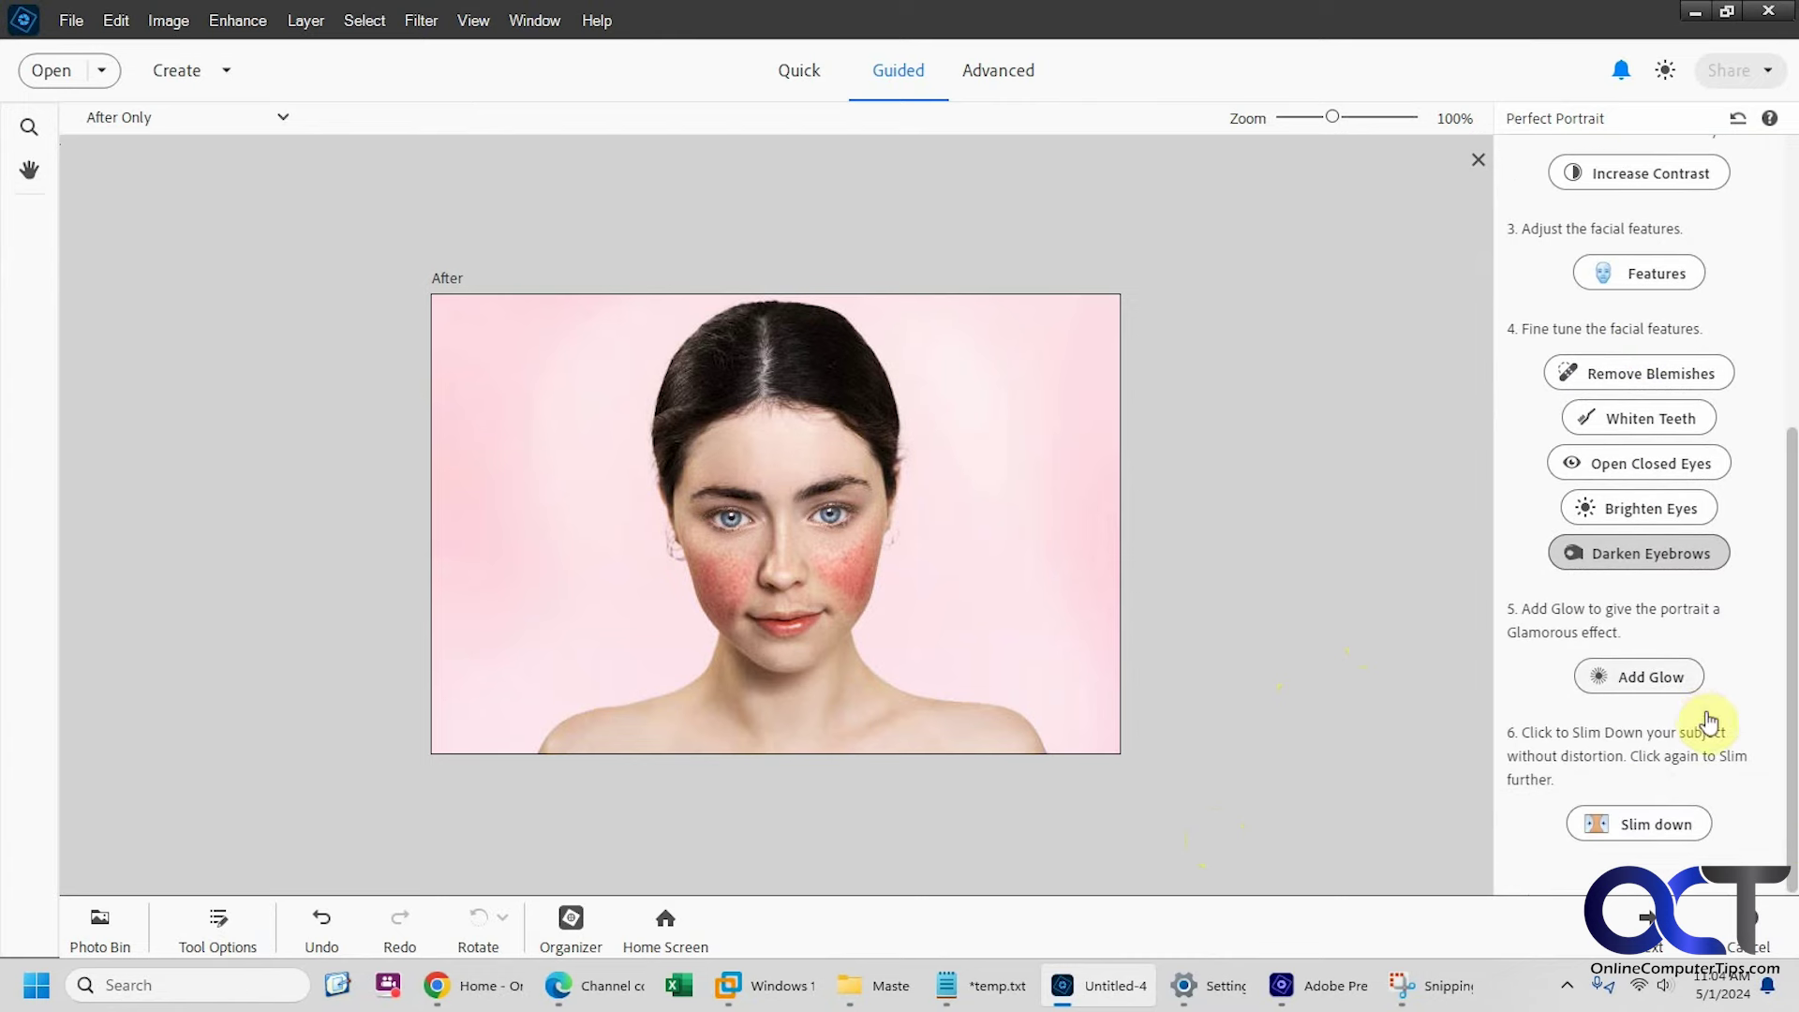
left_click(1649, 676)
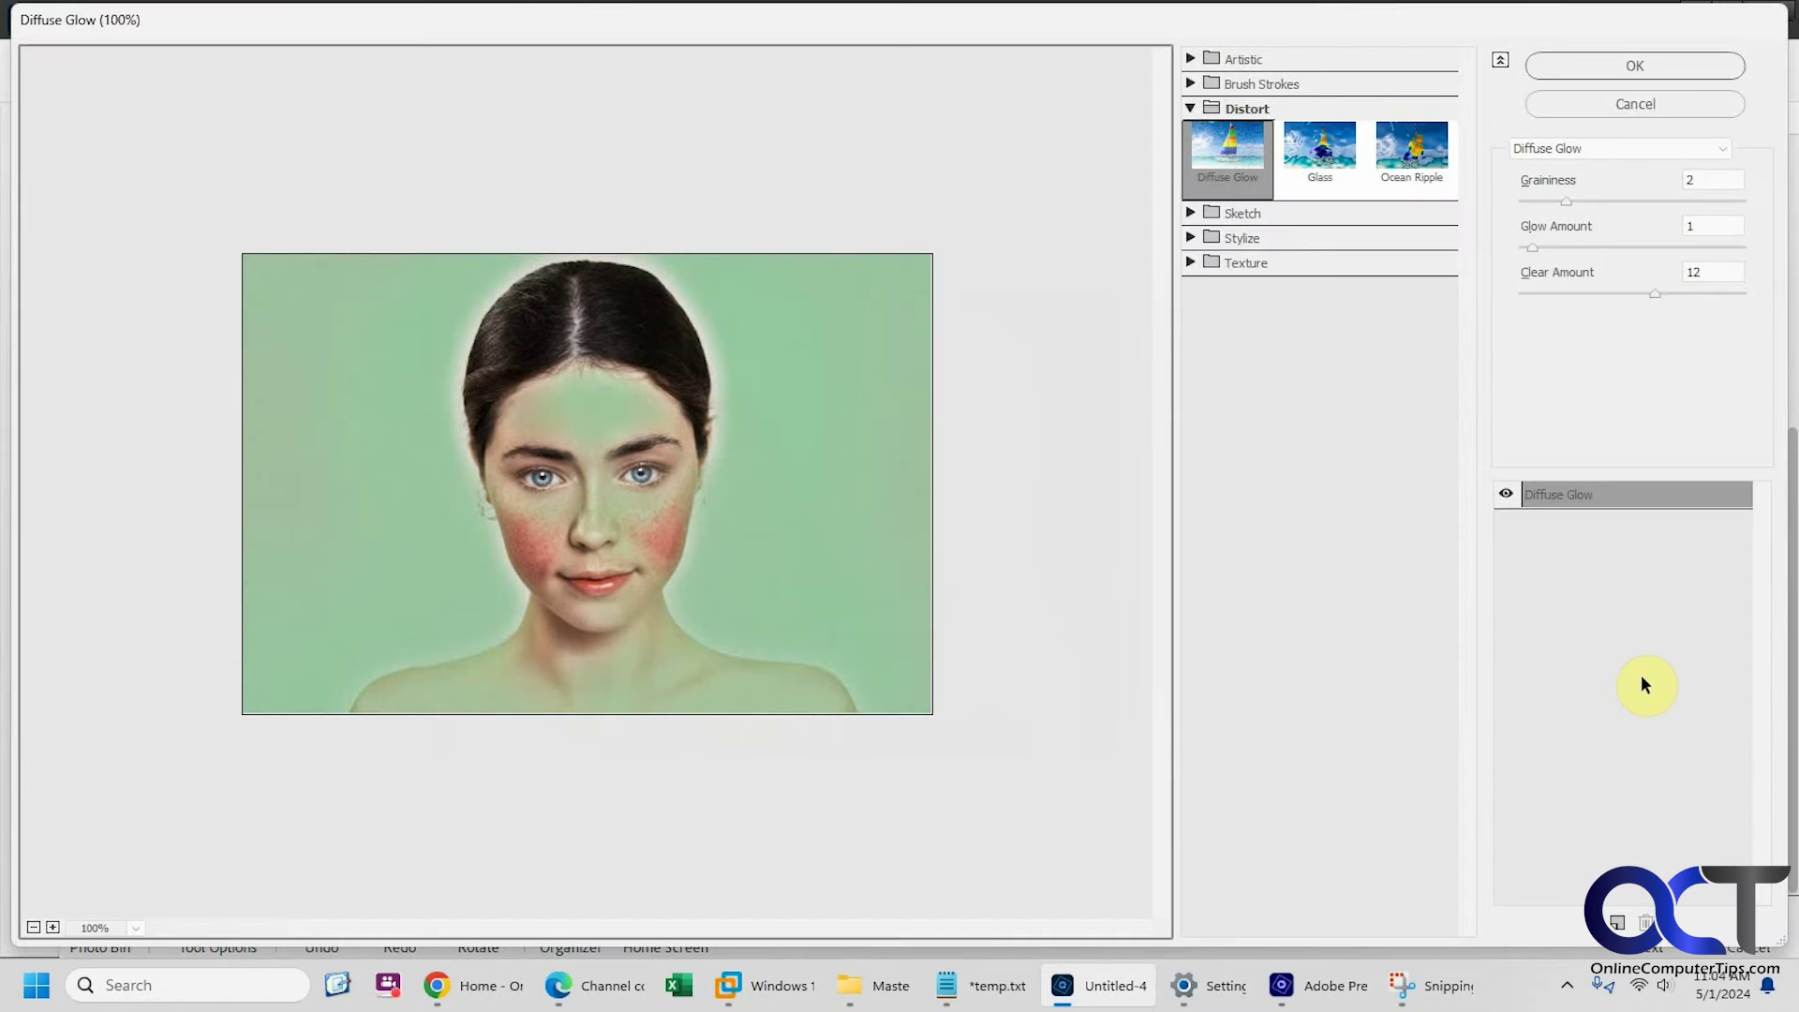
left_click(1314, 155)
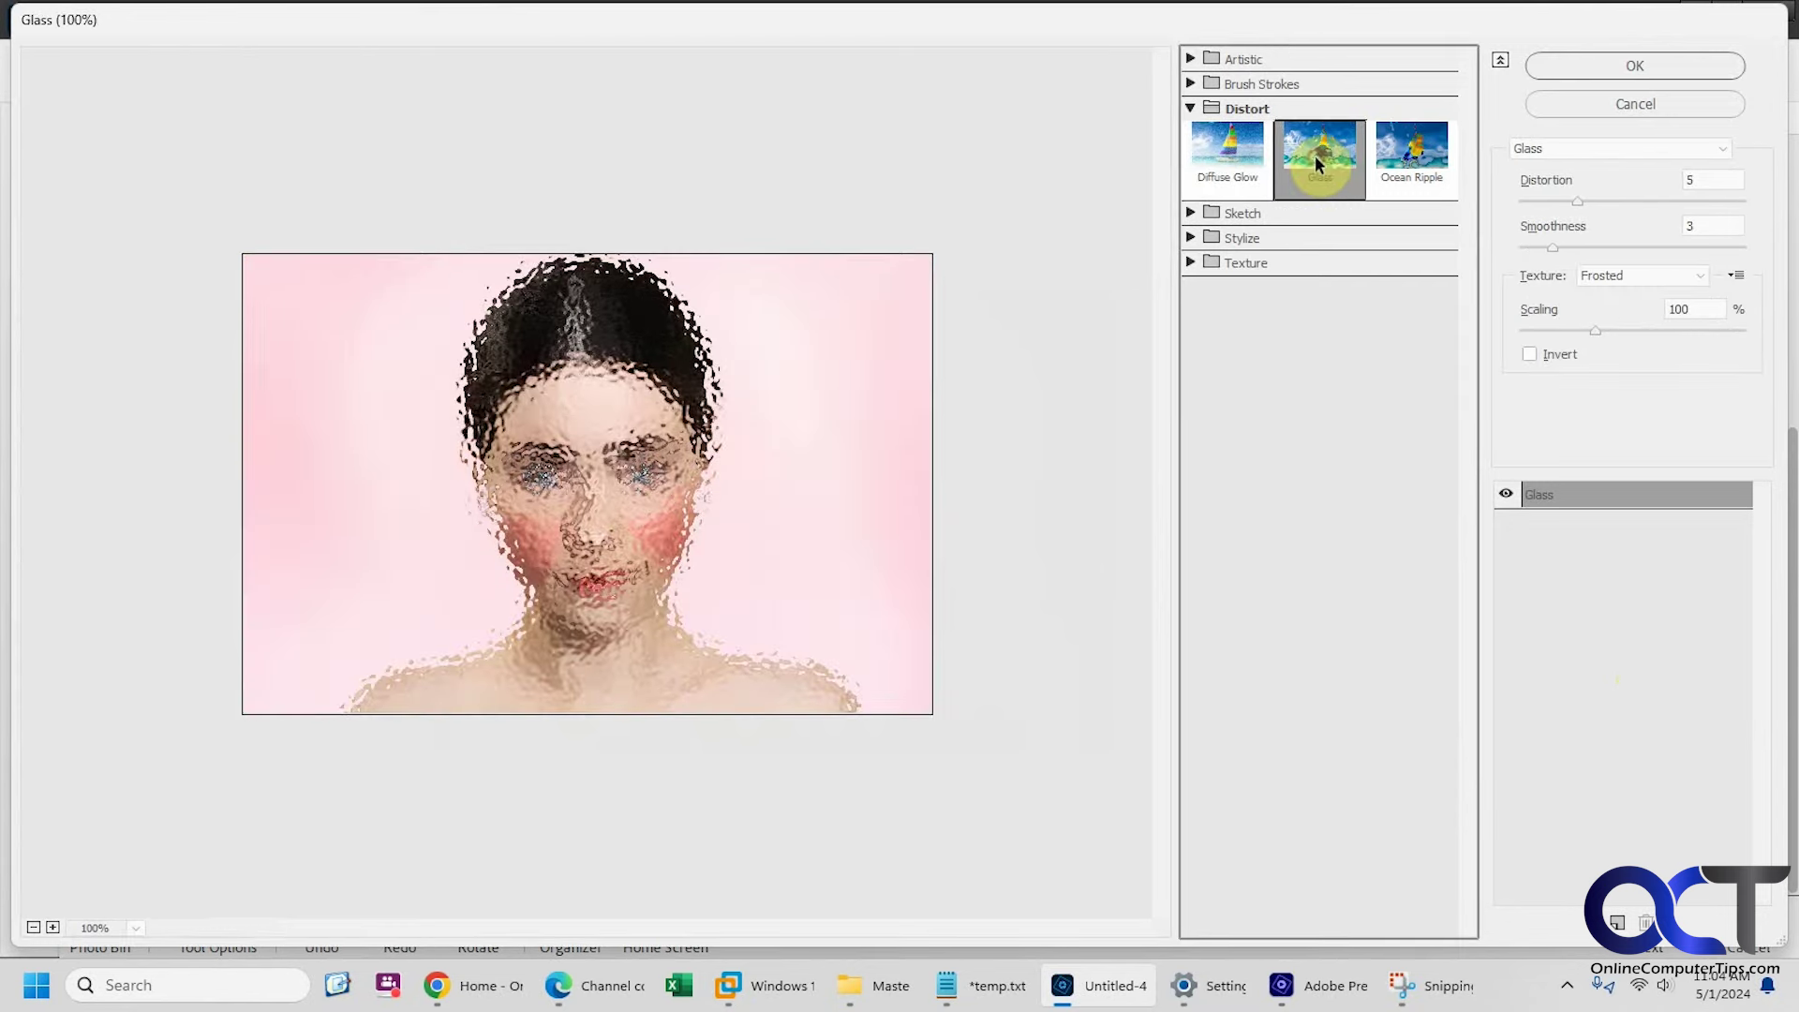
left_click(1405, 152)
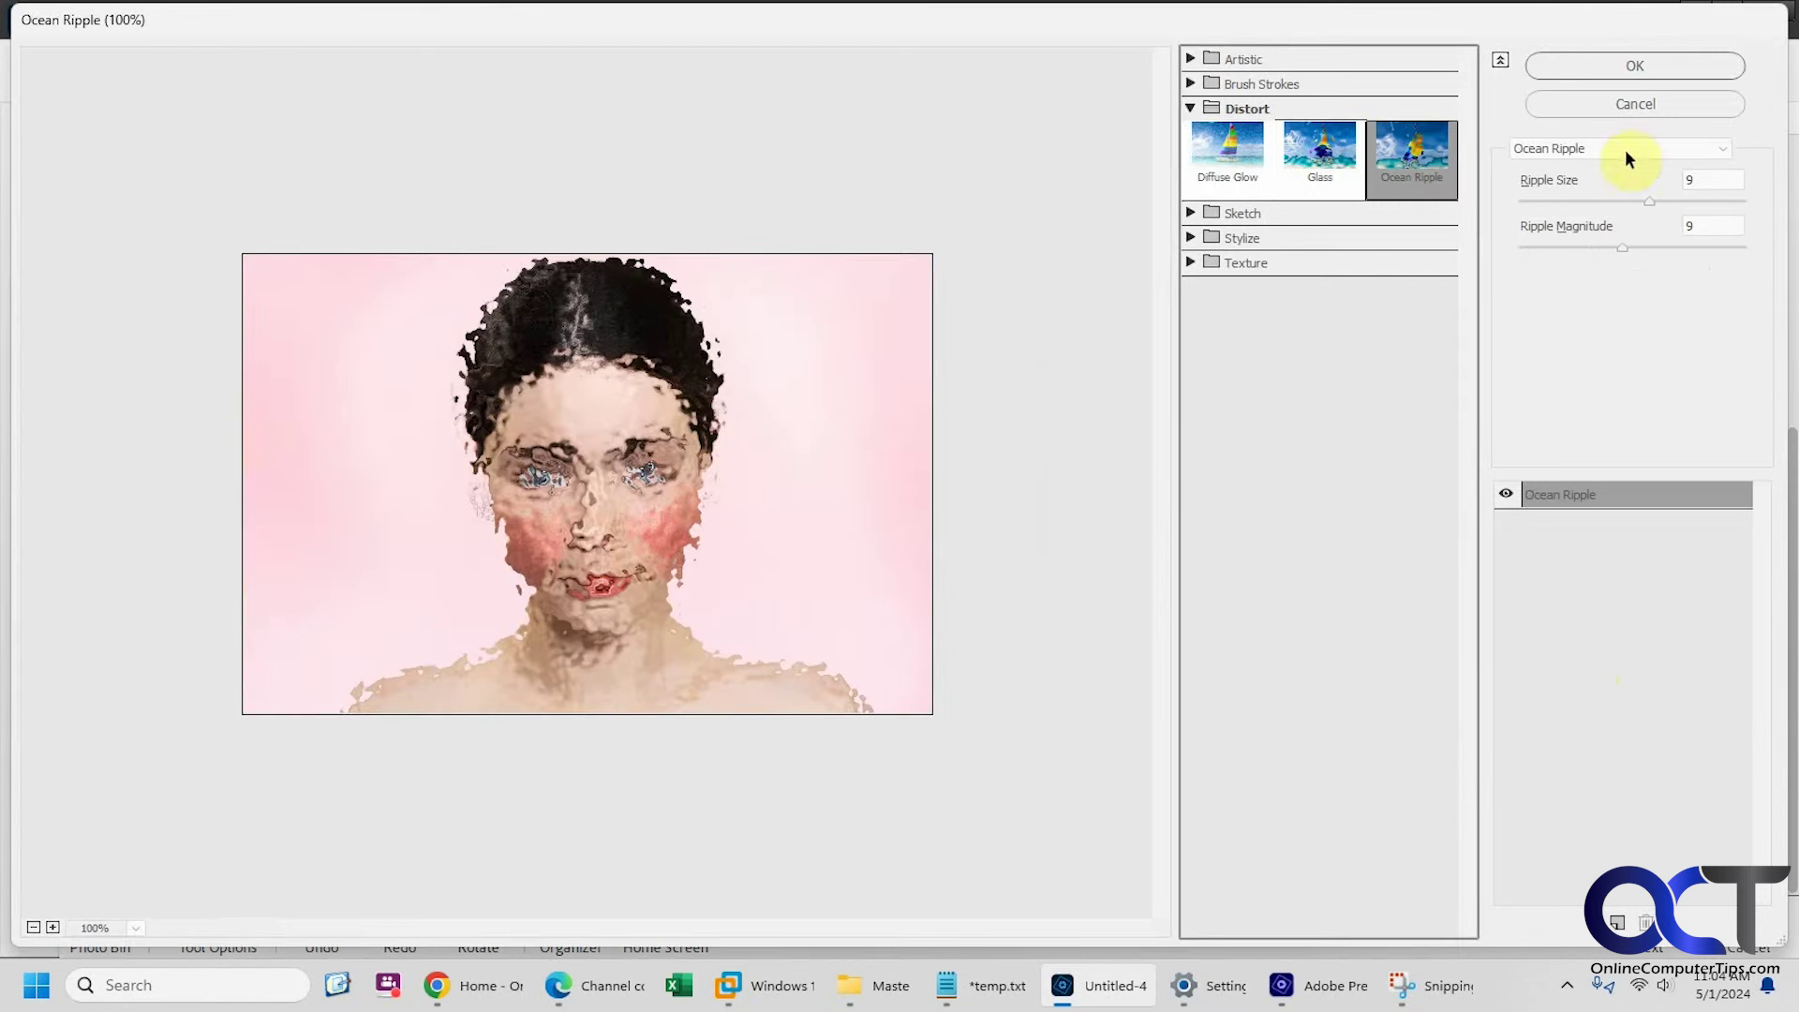
left_click(1635, 104)
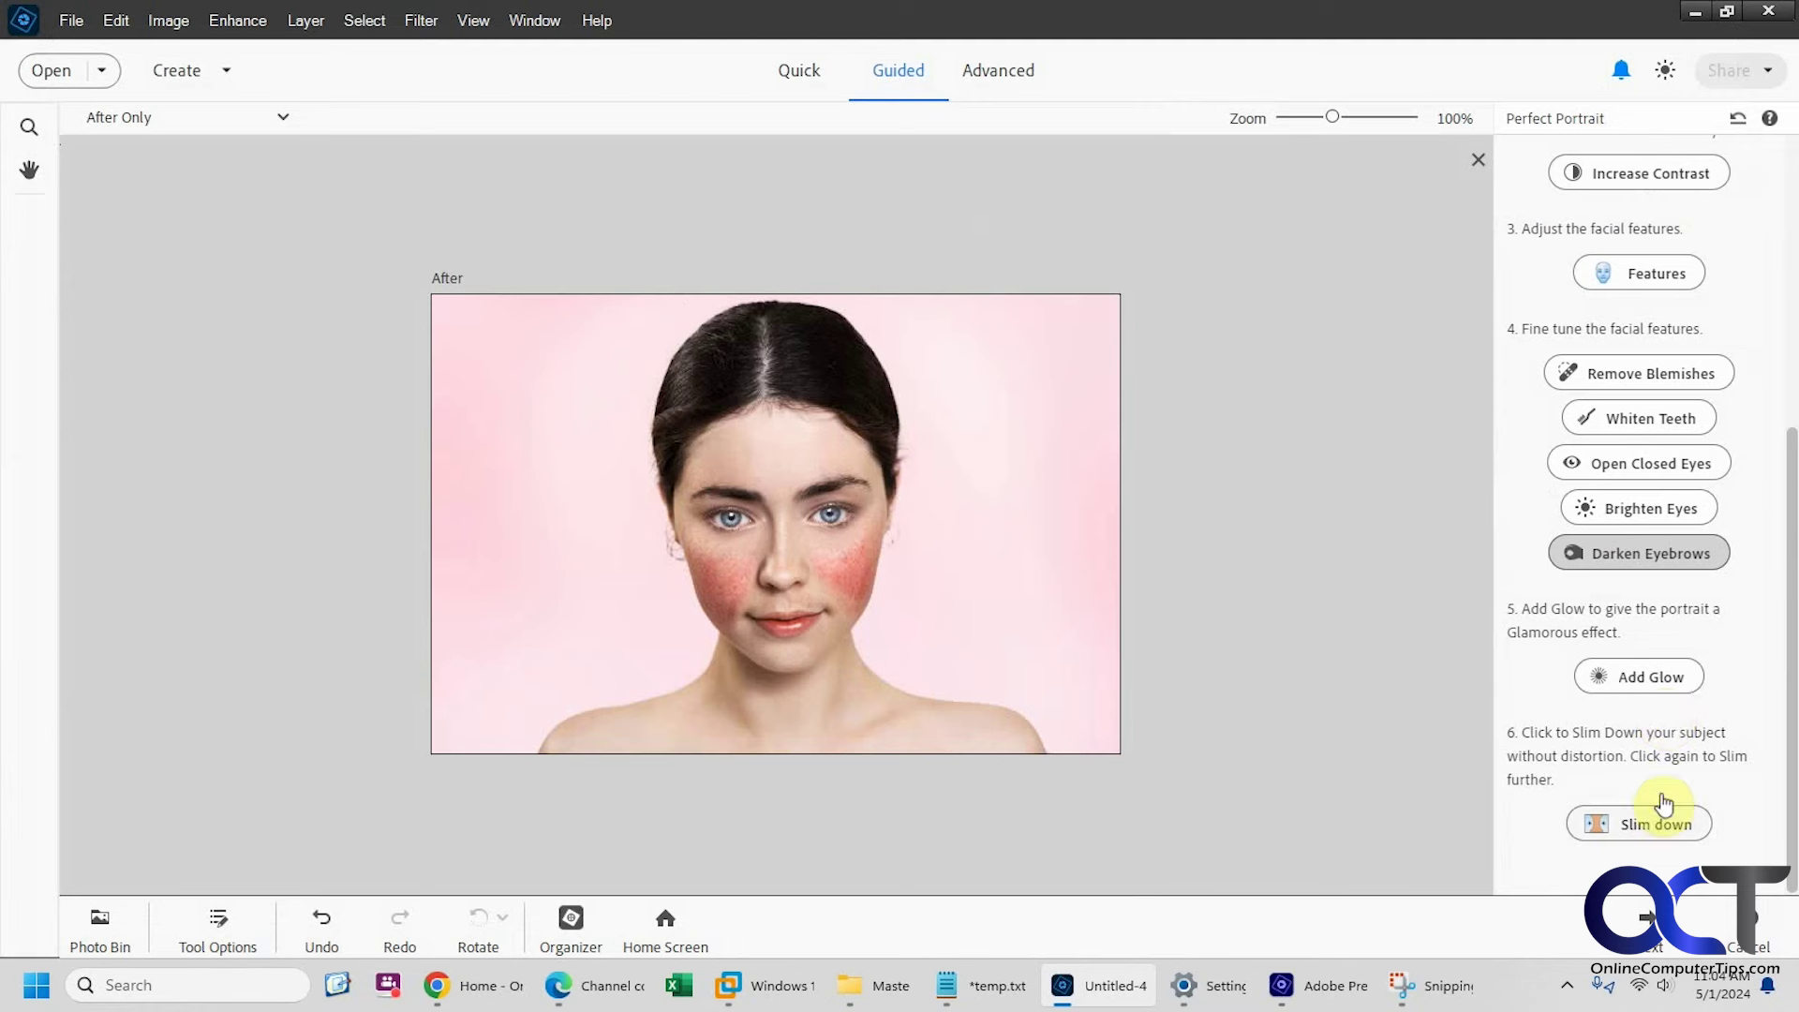
- Try slimming down the subject with three applications of Slim down, and undo them all
left_click(1636, 821)
left_click(1639, 825)
left_click(1638, 824)
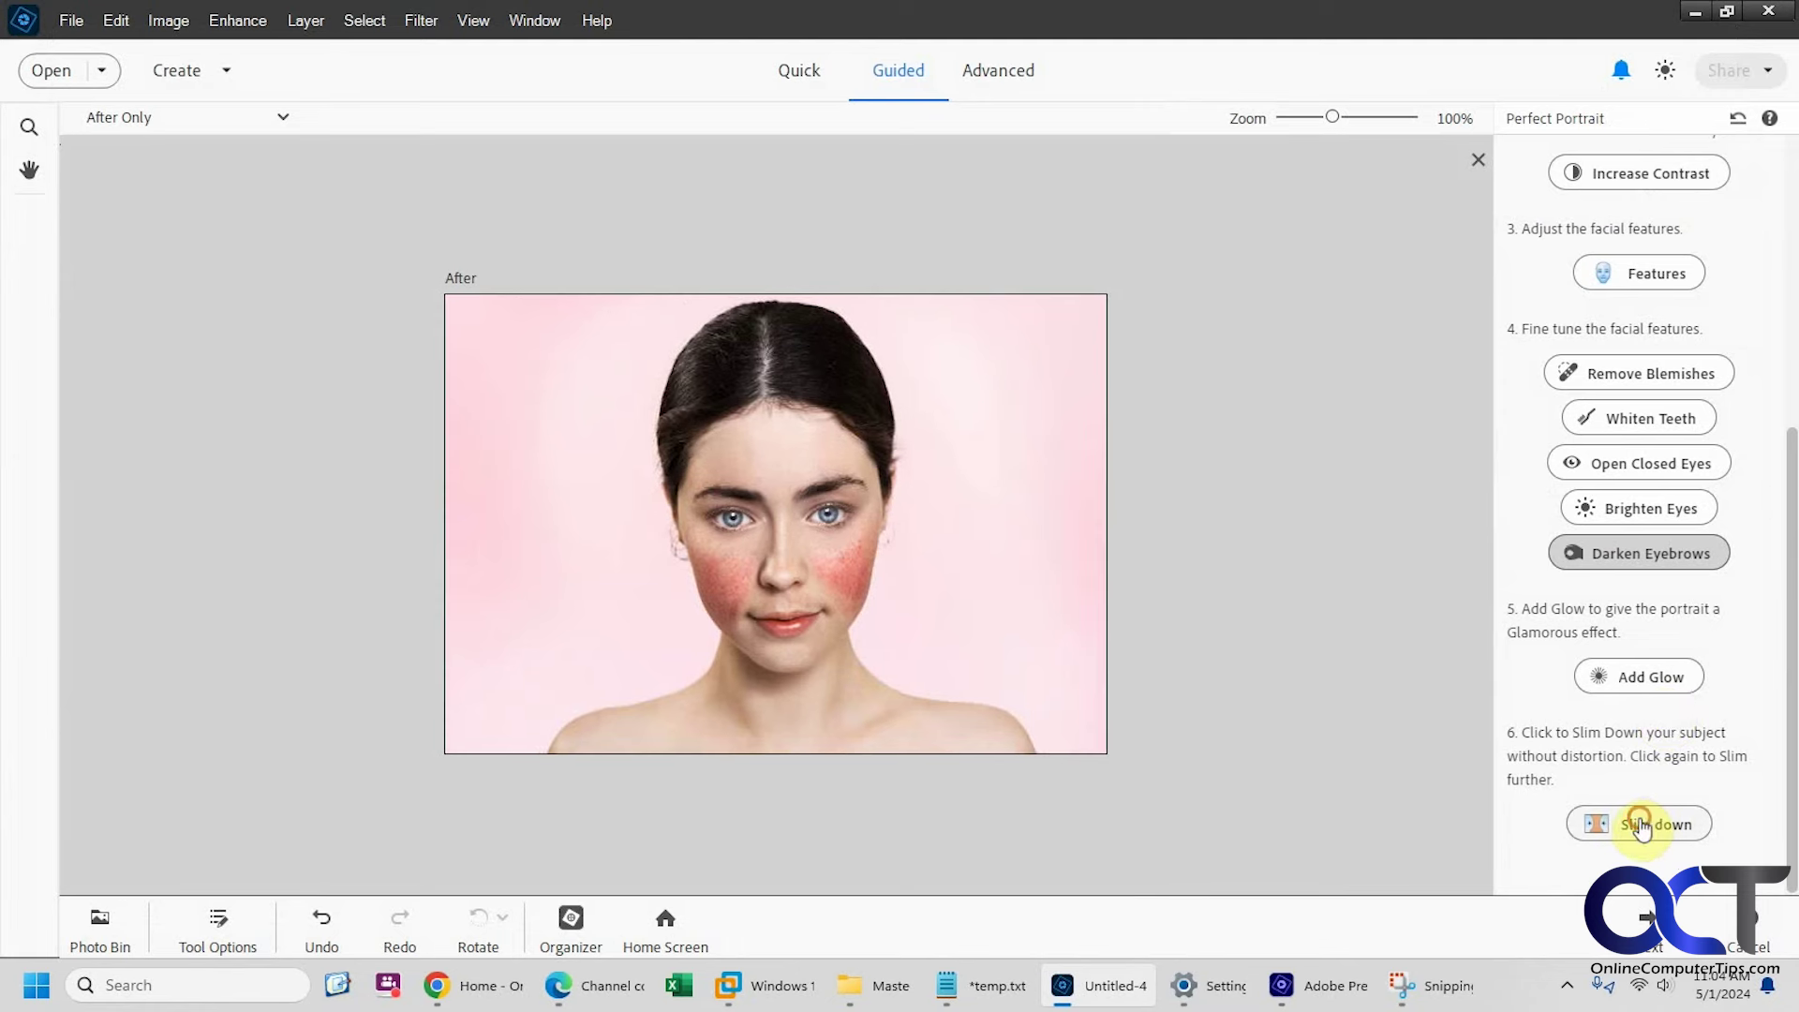
key("ctrl+z")
key("ctrl+z")
key("ctrl+z")
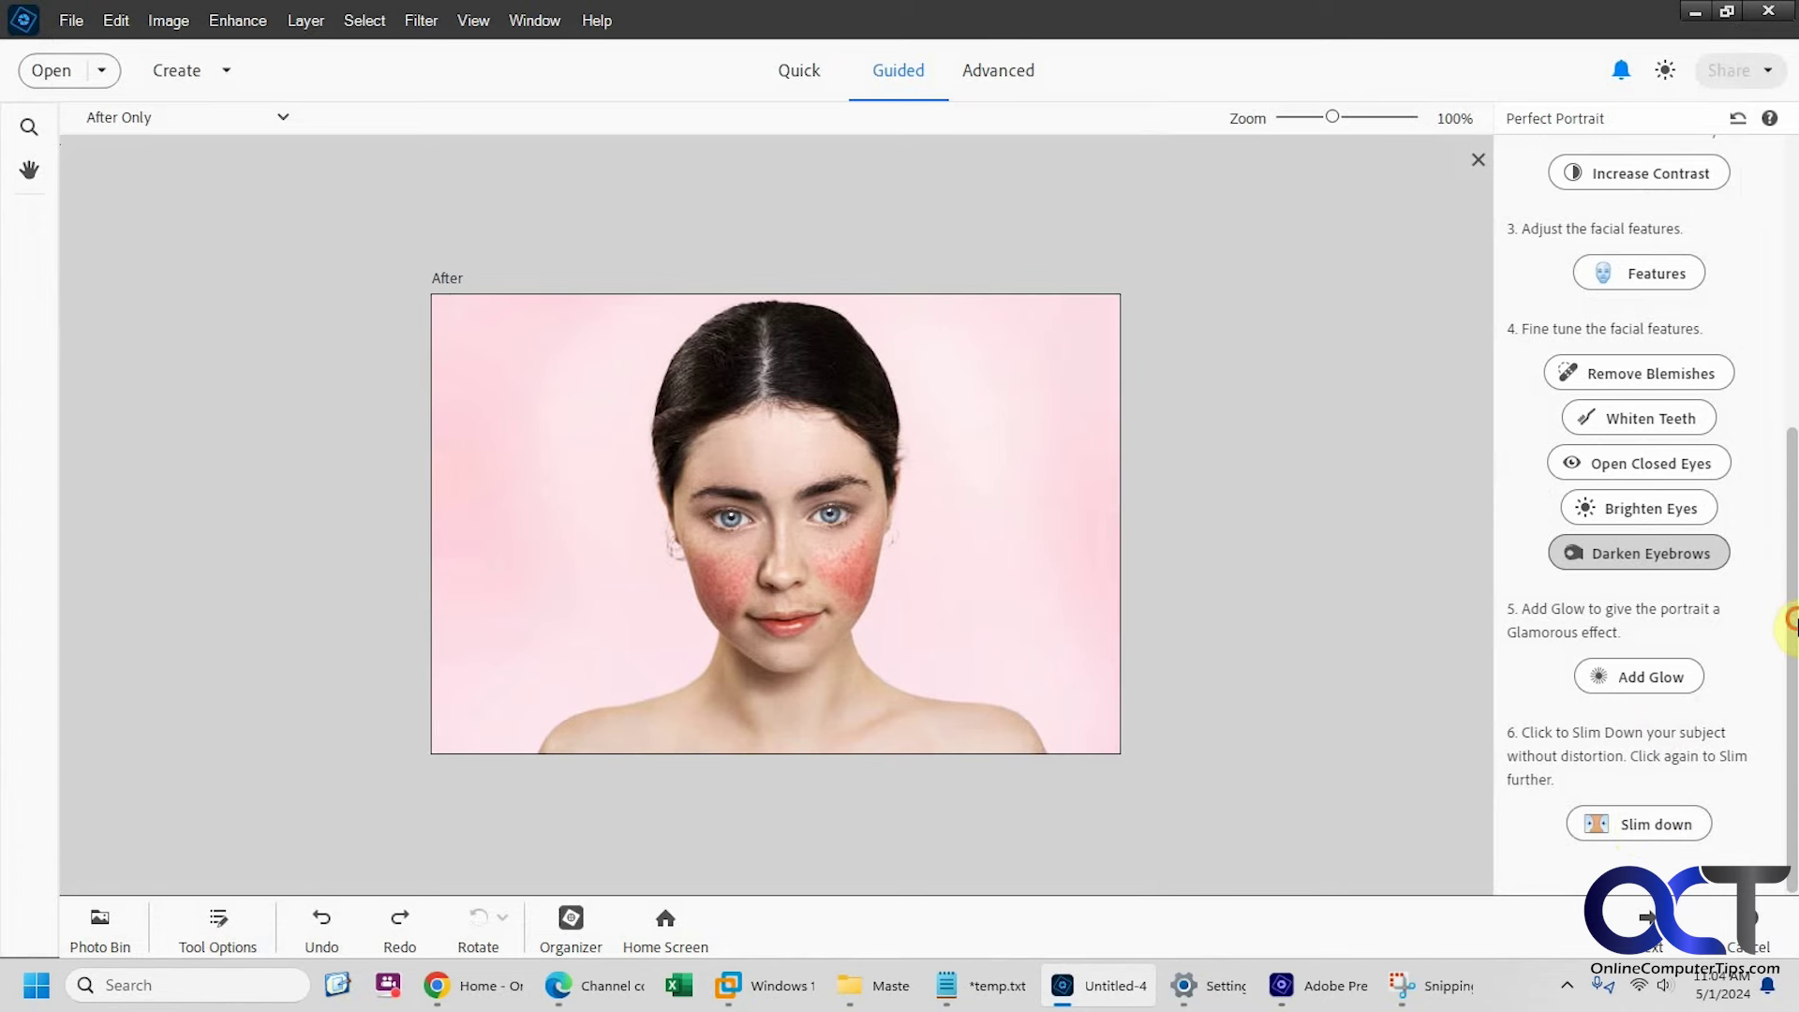
- Adjust the eyes in the facial features, strongly reducing their height, slightly reducing width and size, and trying tilt and distance
left_click_drag(1788, 623, 1792, 497)
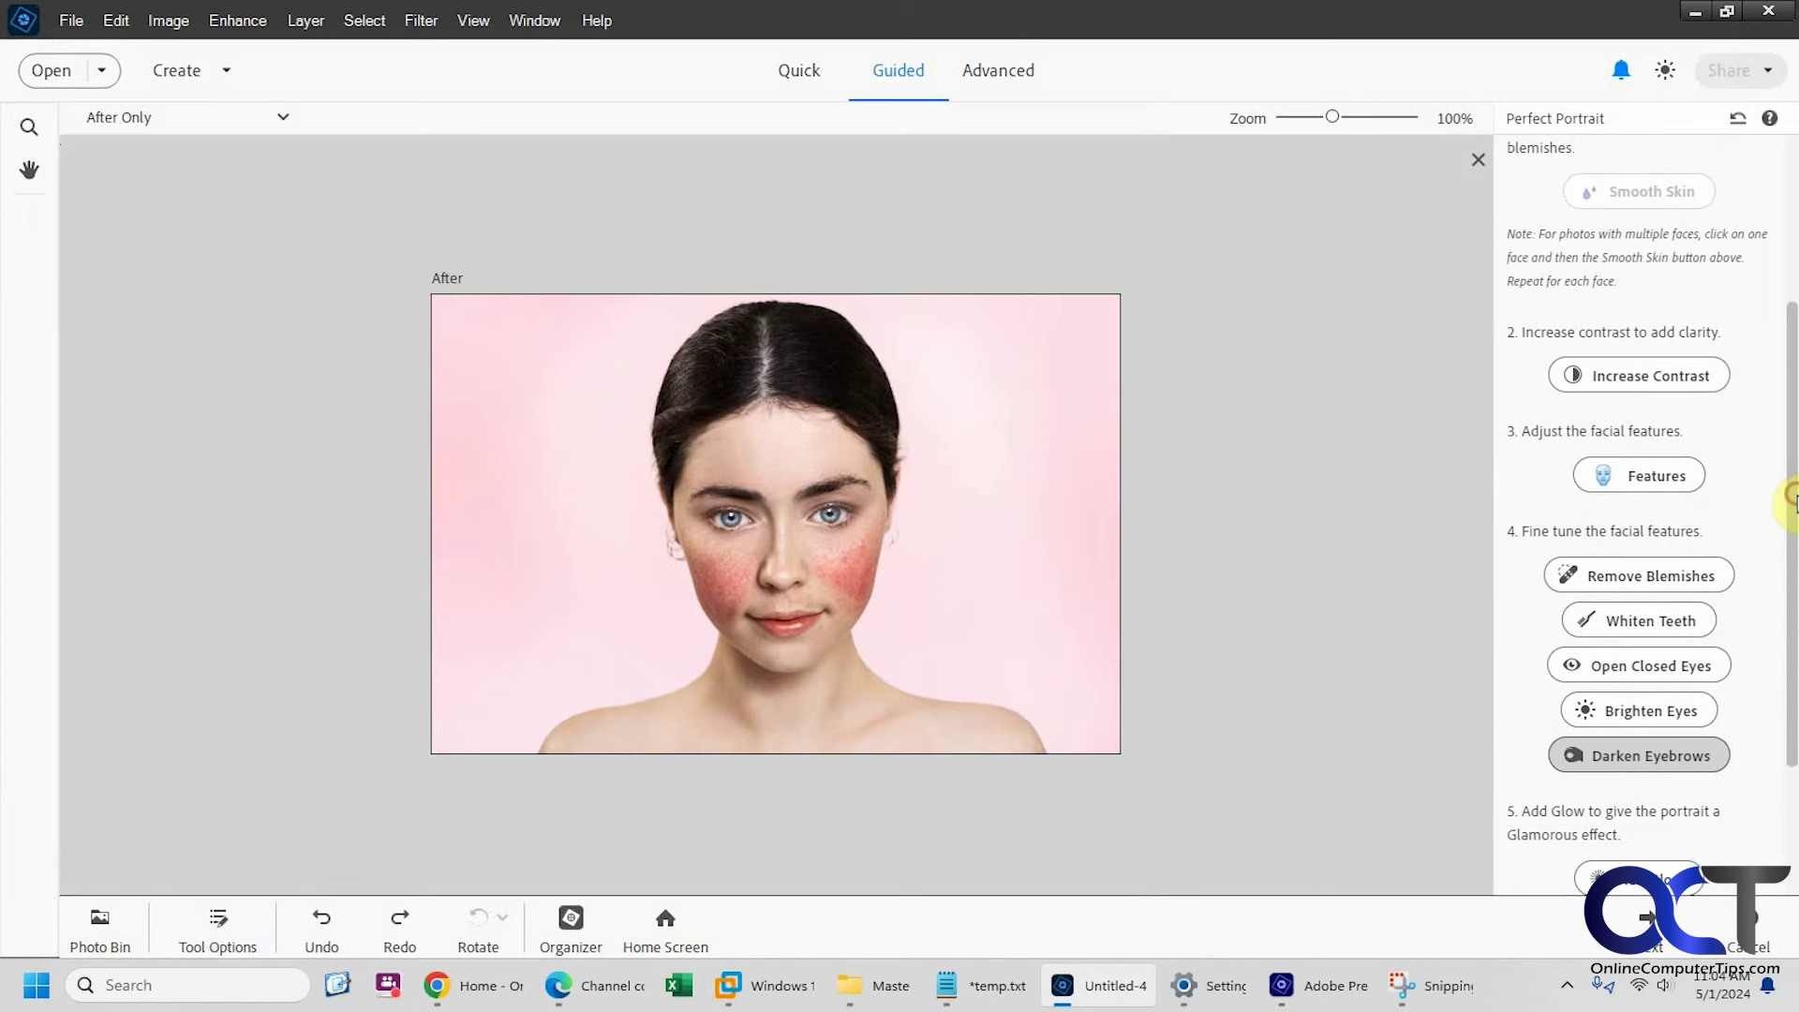
left_click(1655, 475)
left_click(1707, 522)
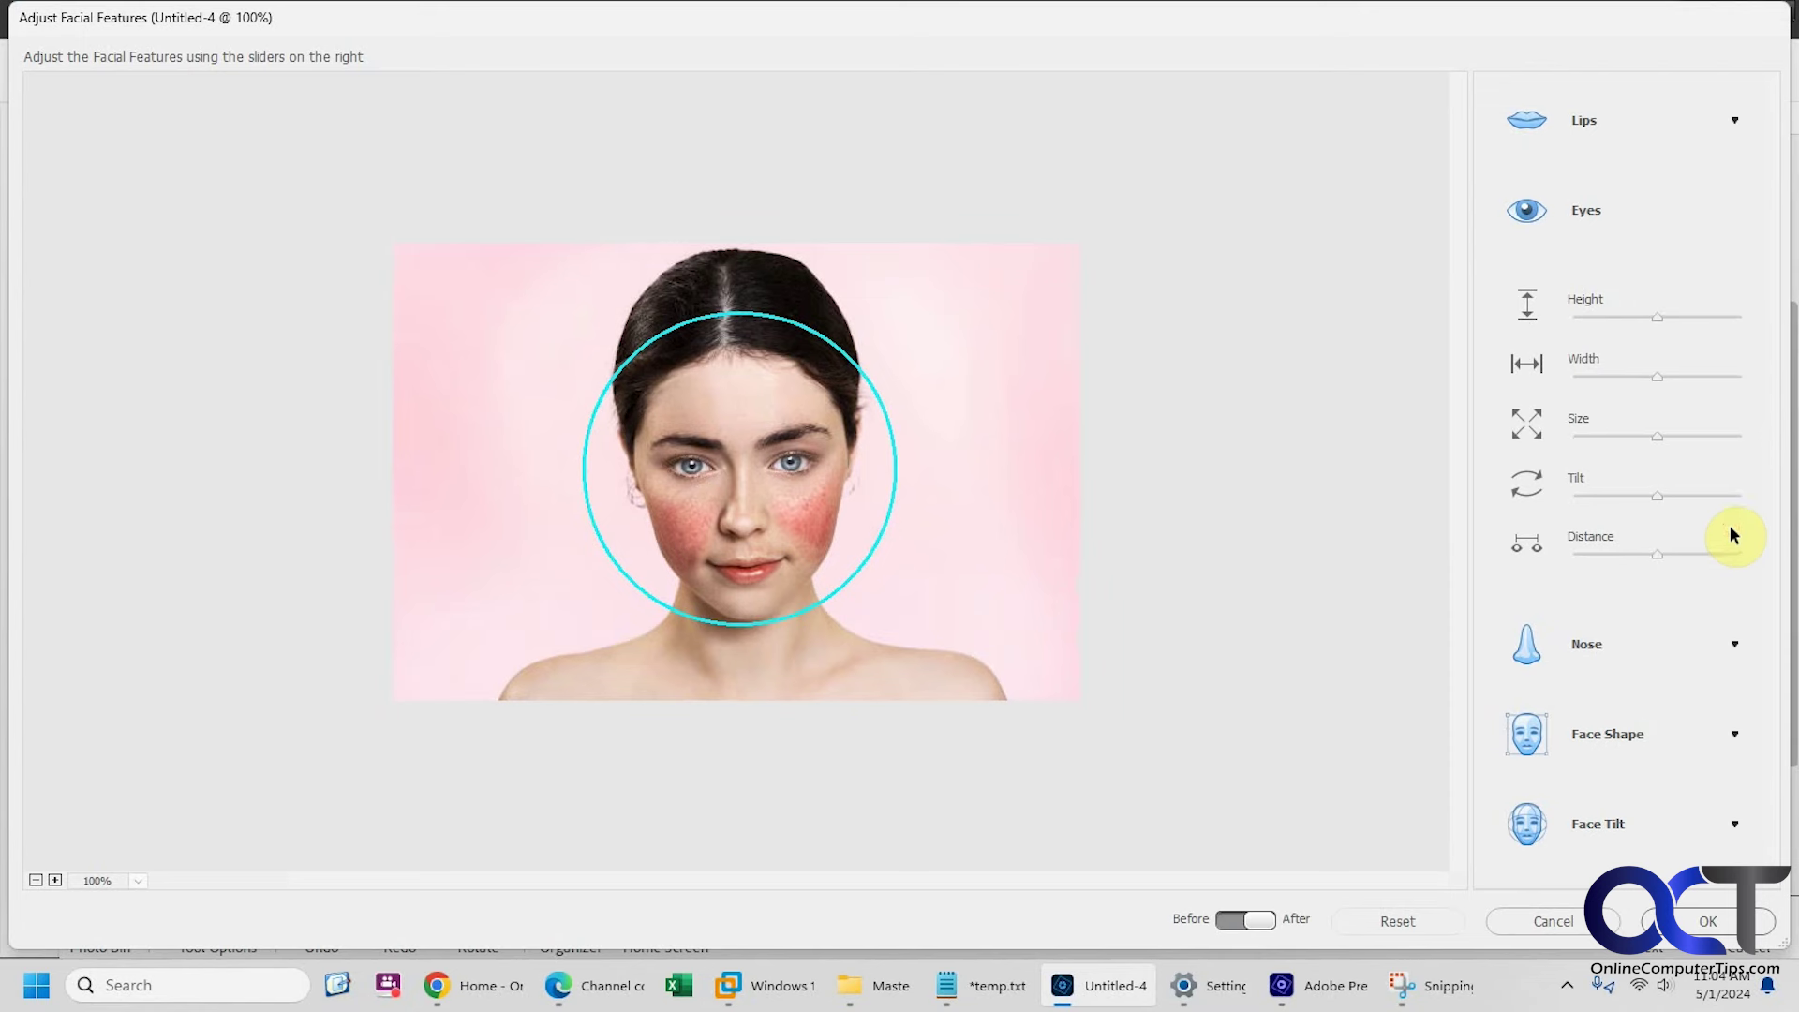
left_click_drag(1655, 317, 1590, 312)
left_click_drag(1685, 431, 1623, 435)
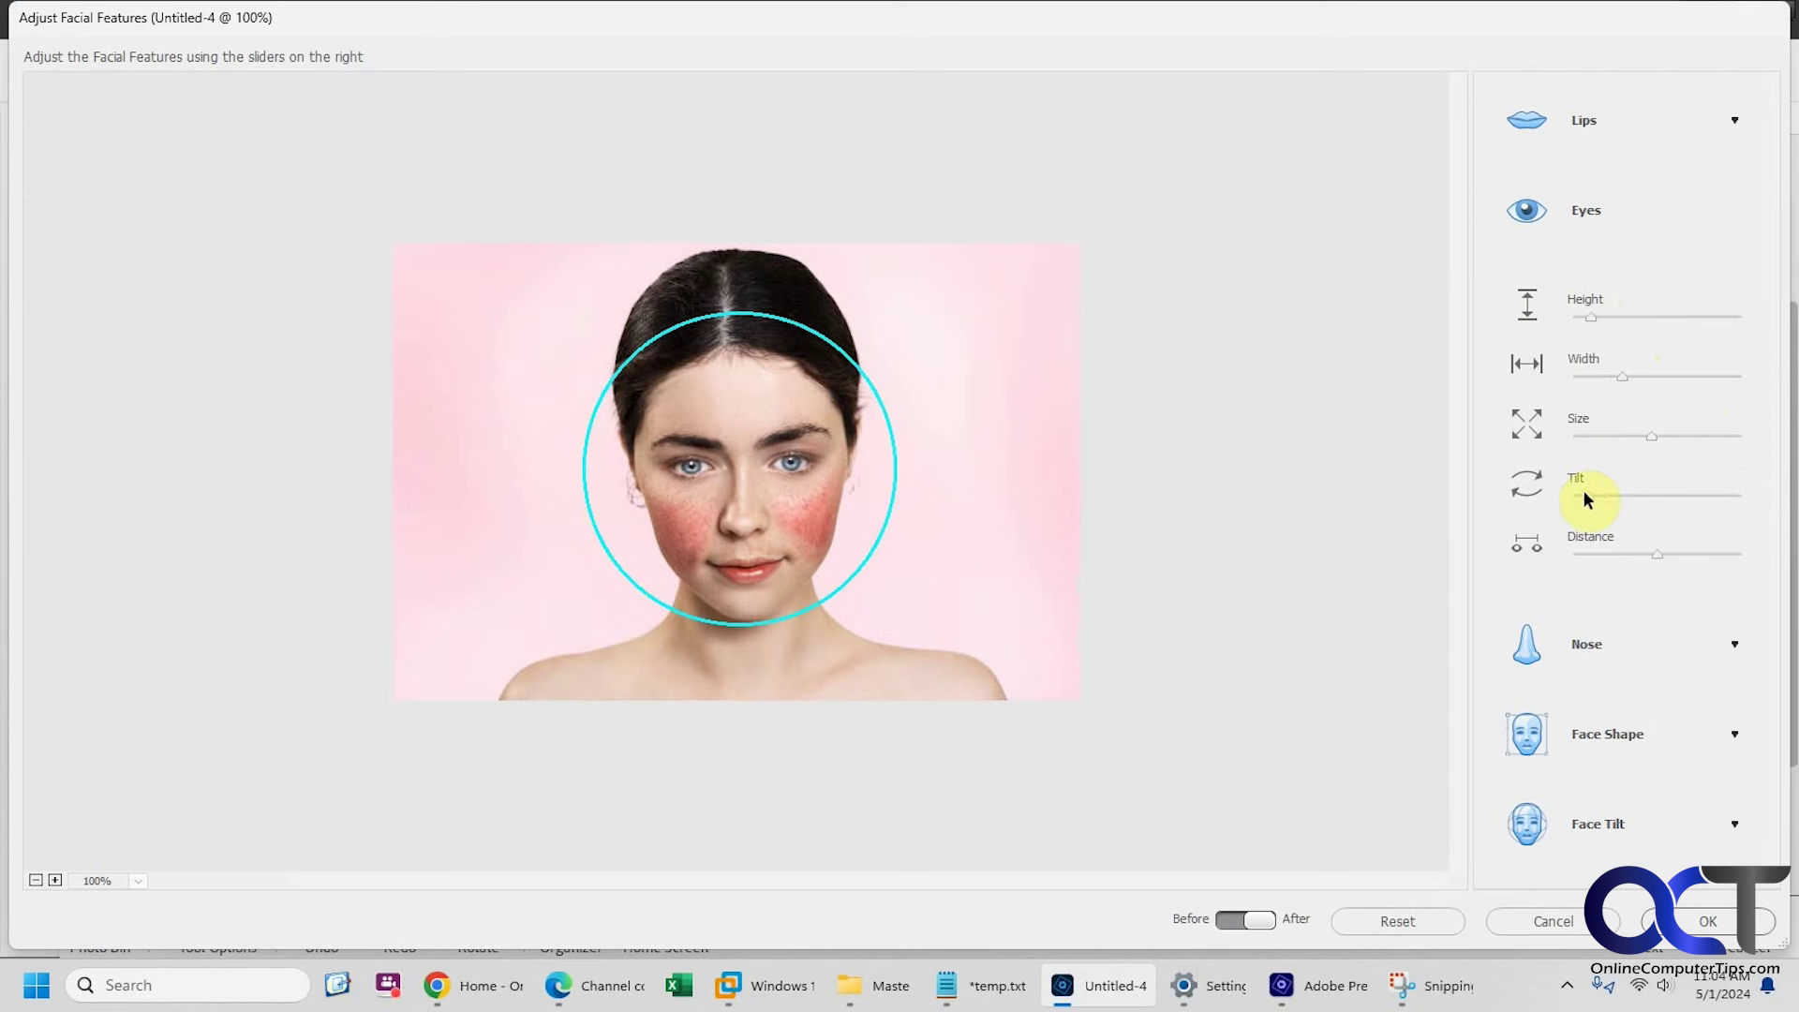
left_click_drag(1584, 491, 1657, 489)
mouse_move(1659, 555)
left_mouse_down()
mouse_move(1587, 549)
mouse_move(1739, 540)
mouse_move(1662, 546)
left_mouse_up()
- Reduce the nose height with a slight width decrease, and reshape the face with lower width, jawbone and chin height settings
left_click(1732, 643)
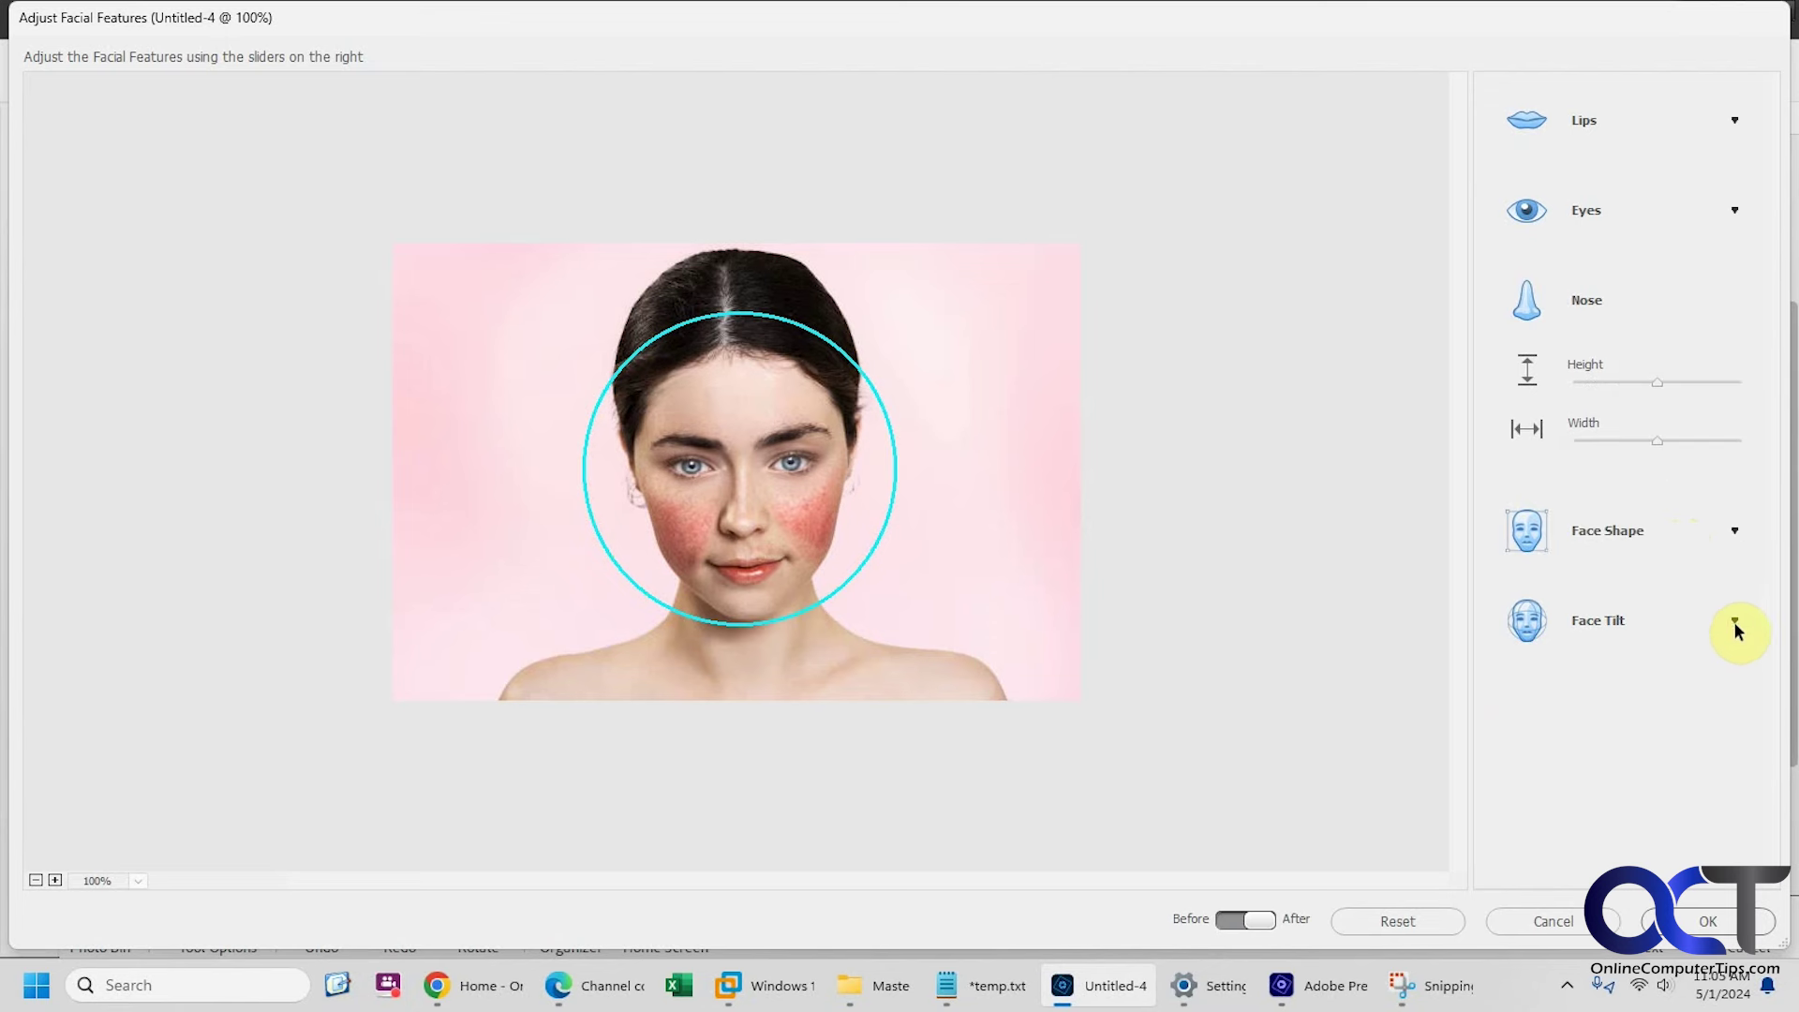
left_click_drag(1657, 384, 1612, 384)
mouse_move(1657, 441)
left_mouse_down()
mouse_move(1584, 438)
mouse_move(1654, 440)
left_mouse_up()
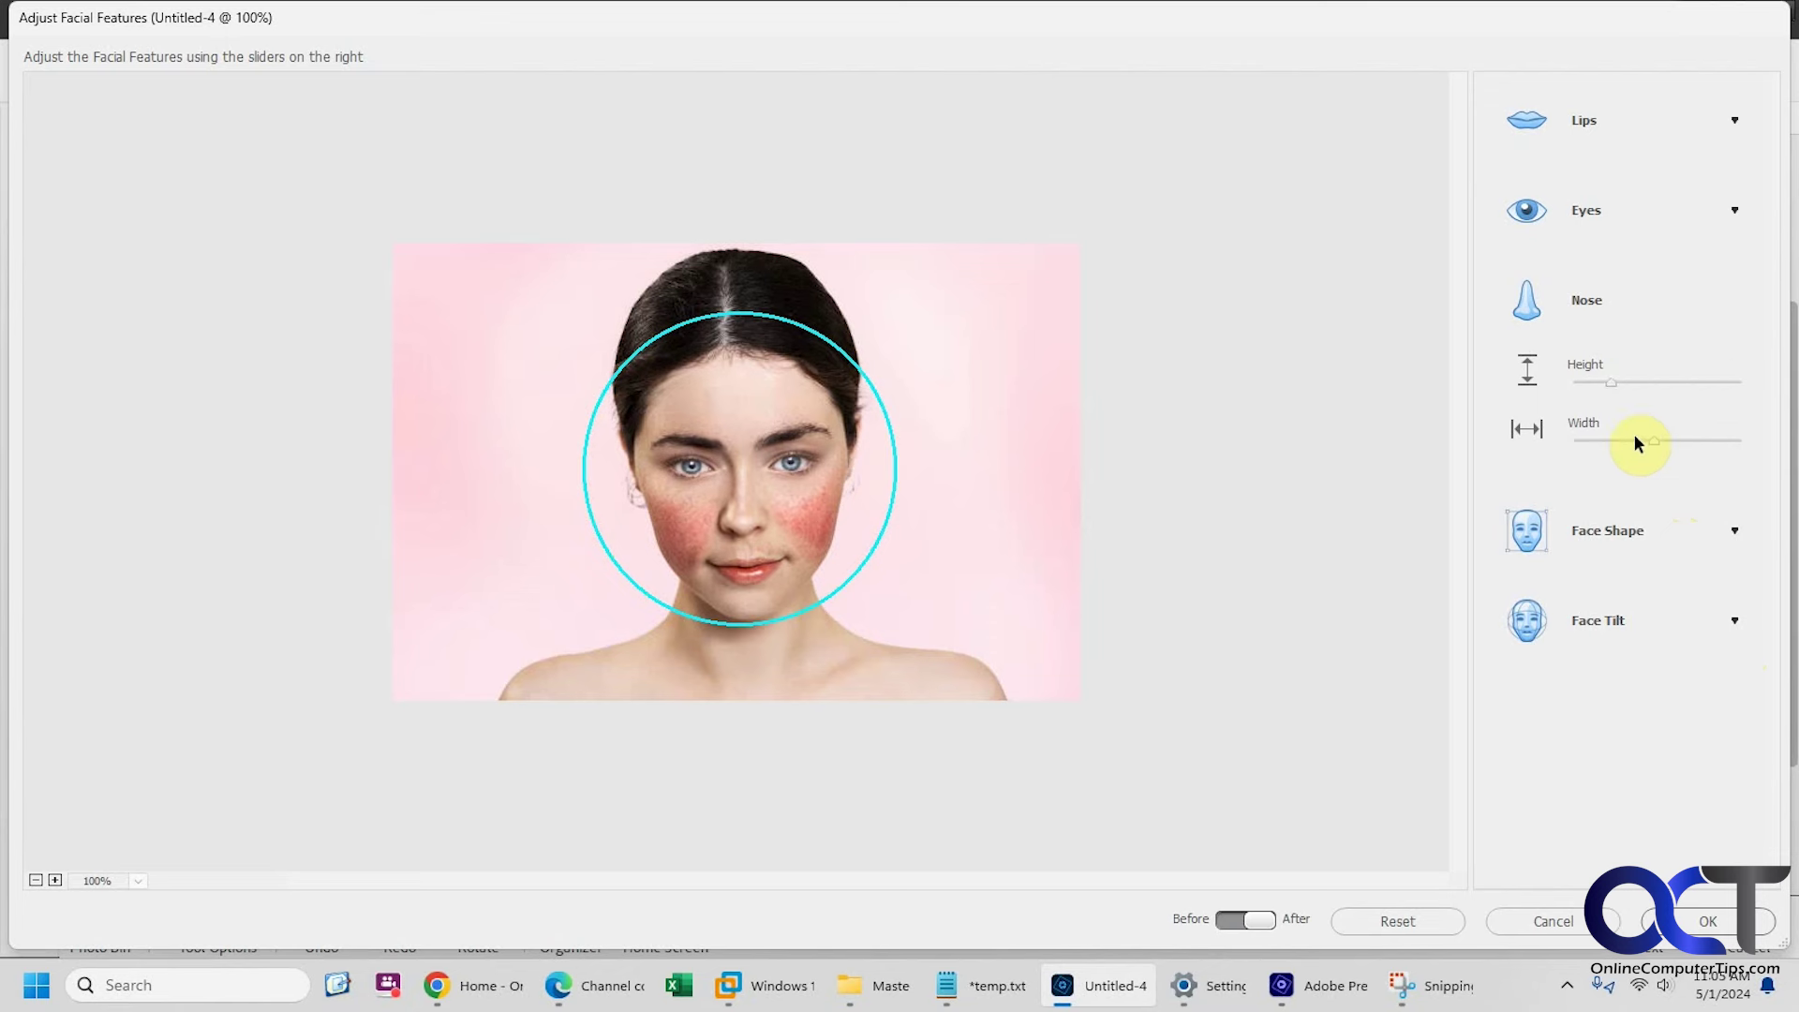
left_click(1736, 531)
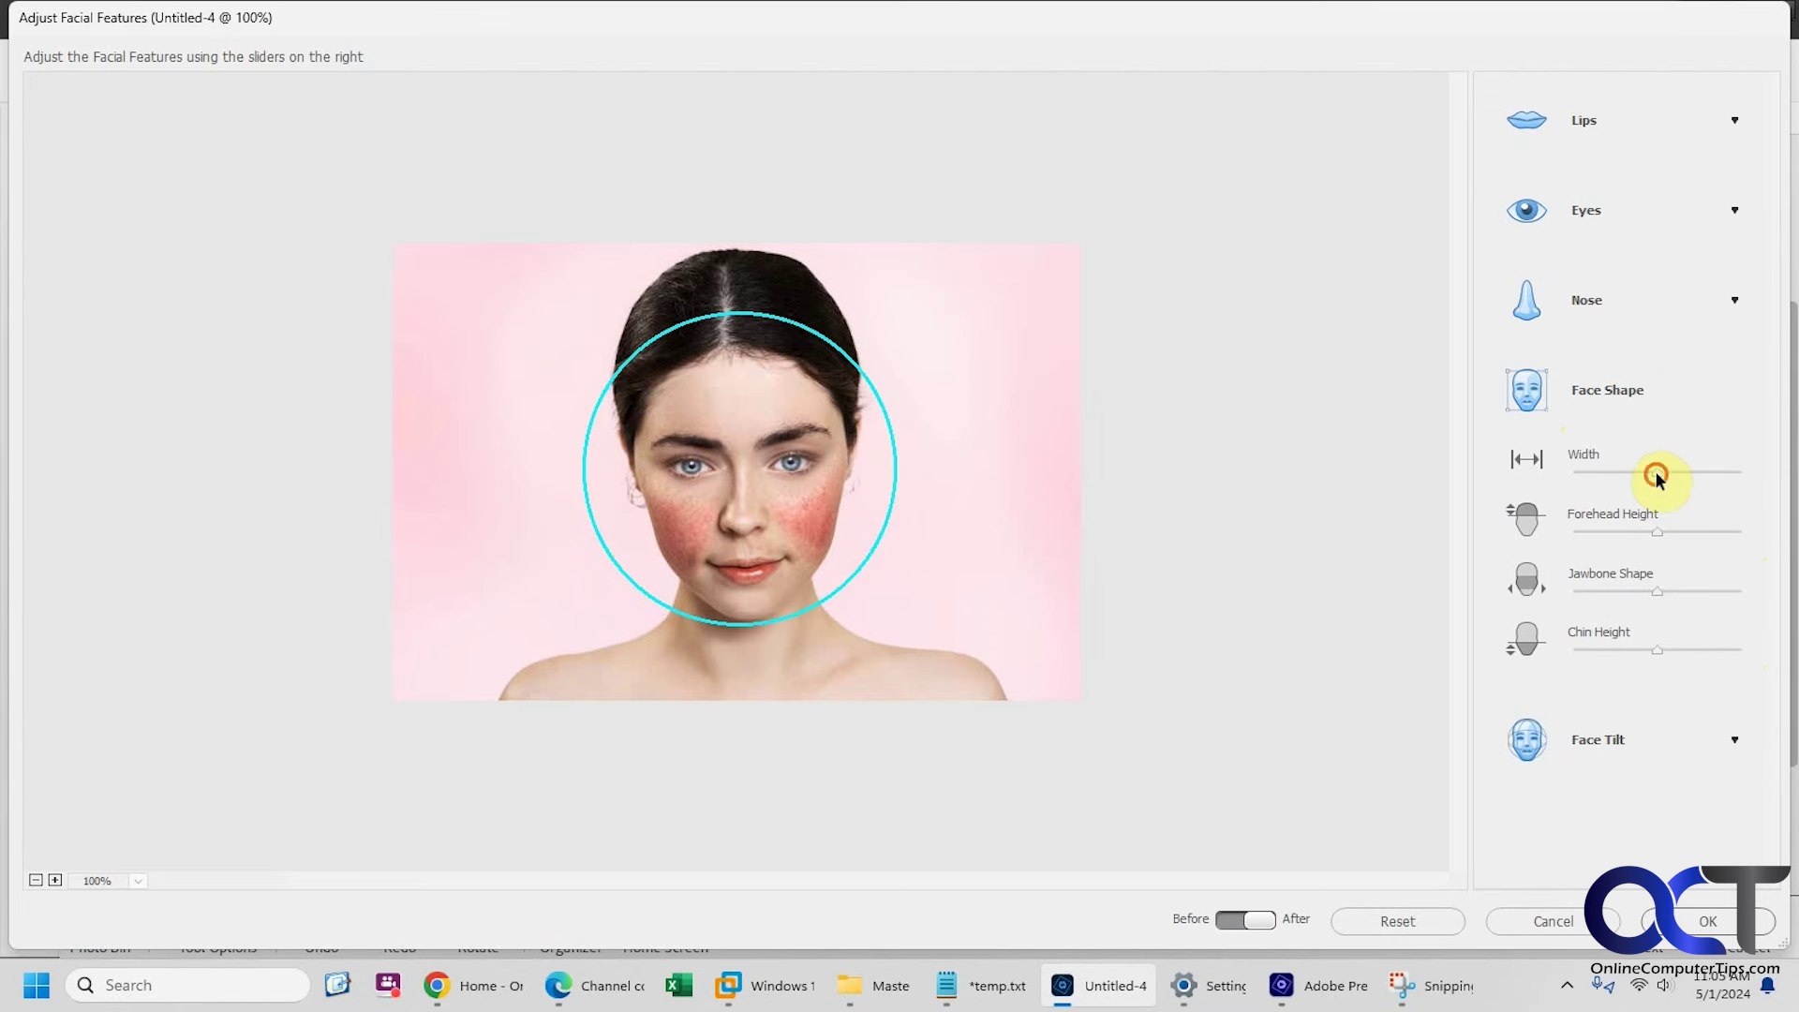
left_click_drag(1656, 476, 1582, 645)
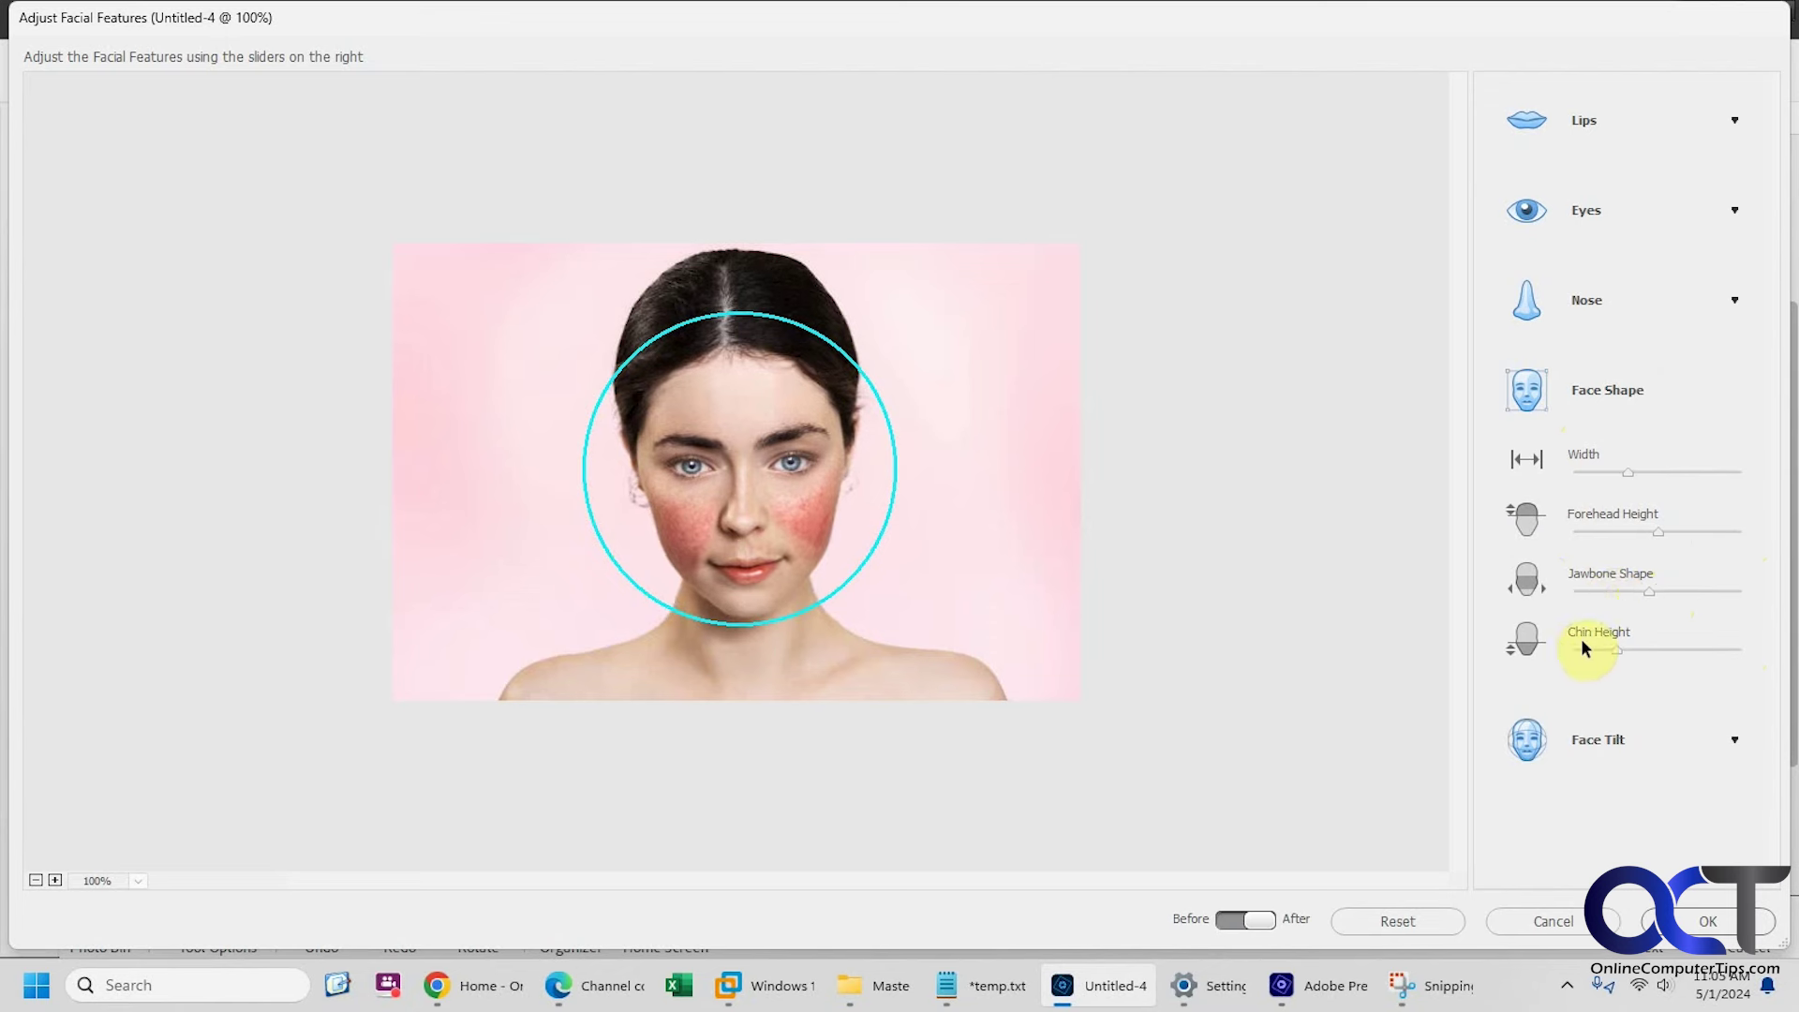
- Tilt the face by setting Up-Down to its minimum and shifting Left-Right slightly below centre
left_click(1733, 743)
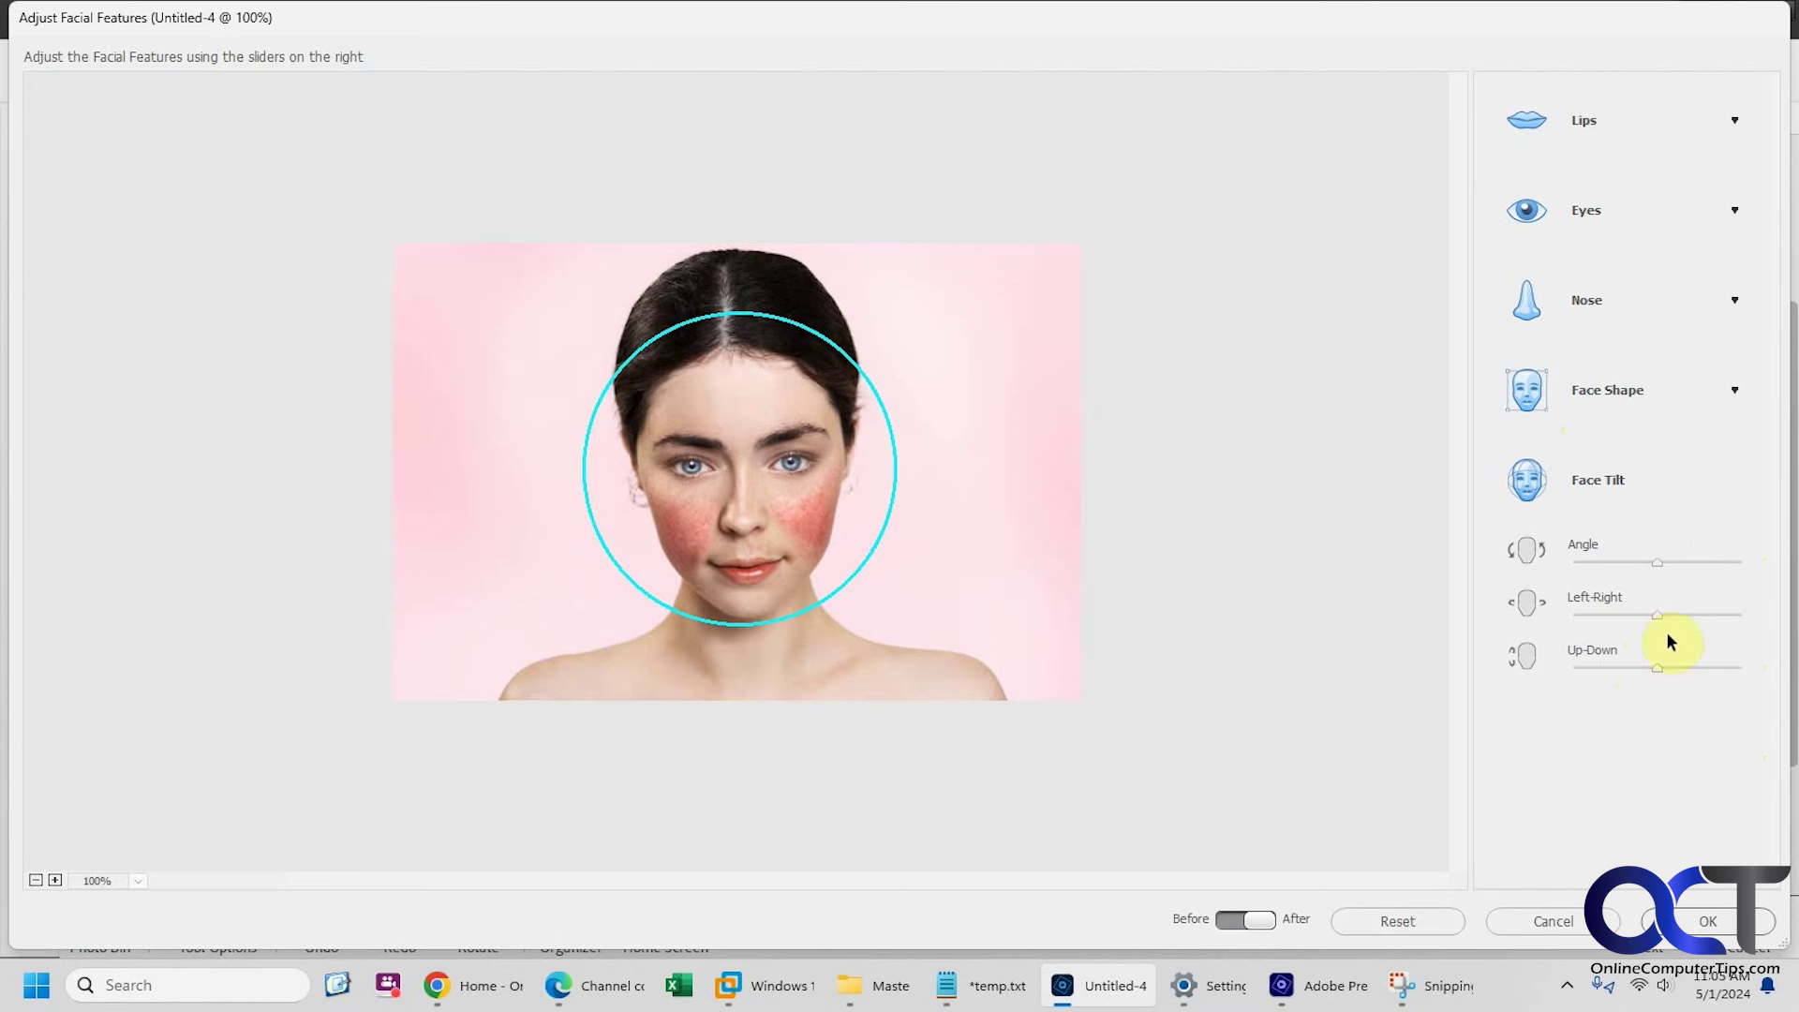
left_click_drag(1657, 672, 1574, 664)
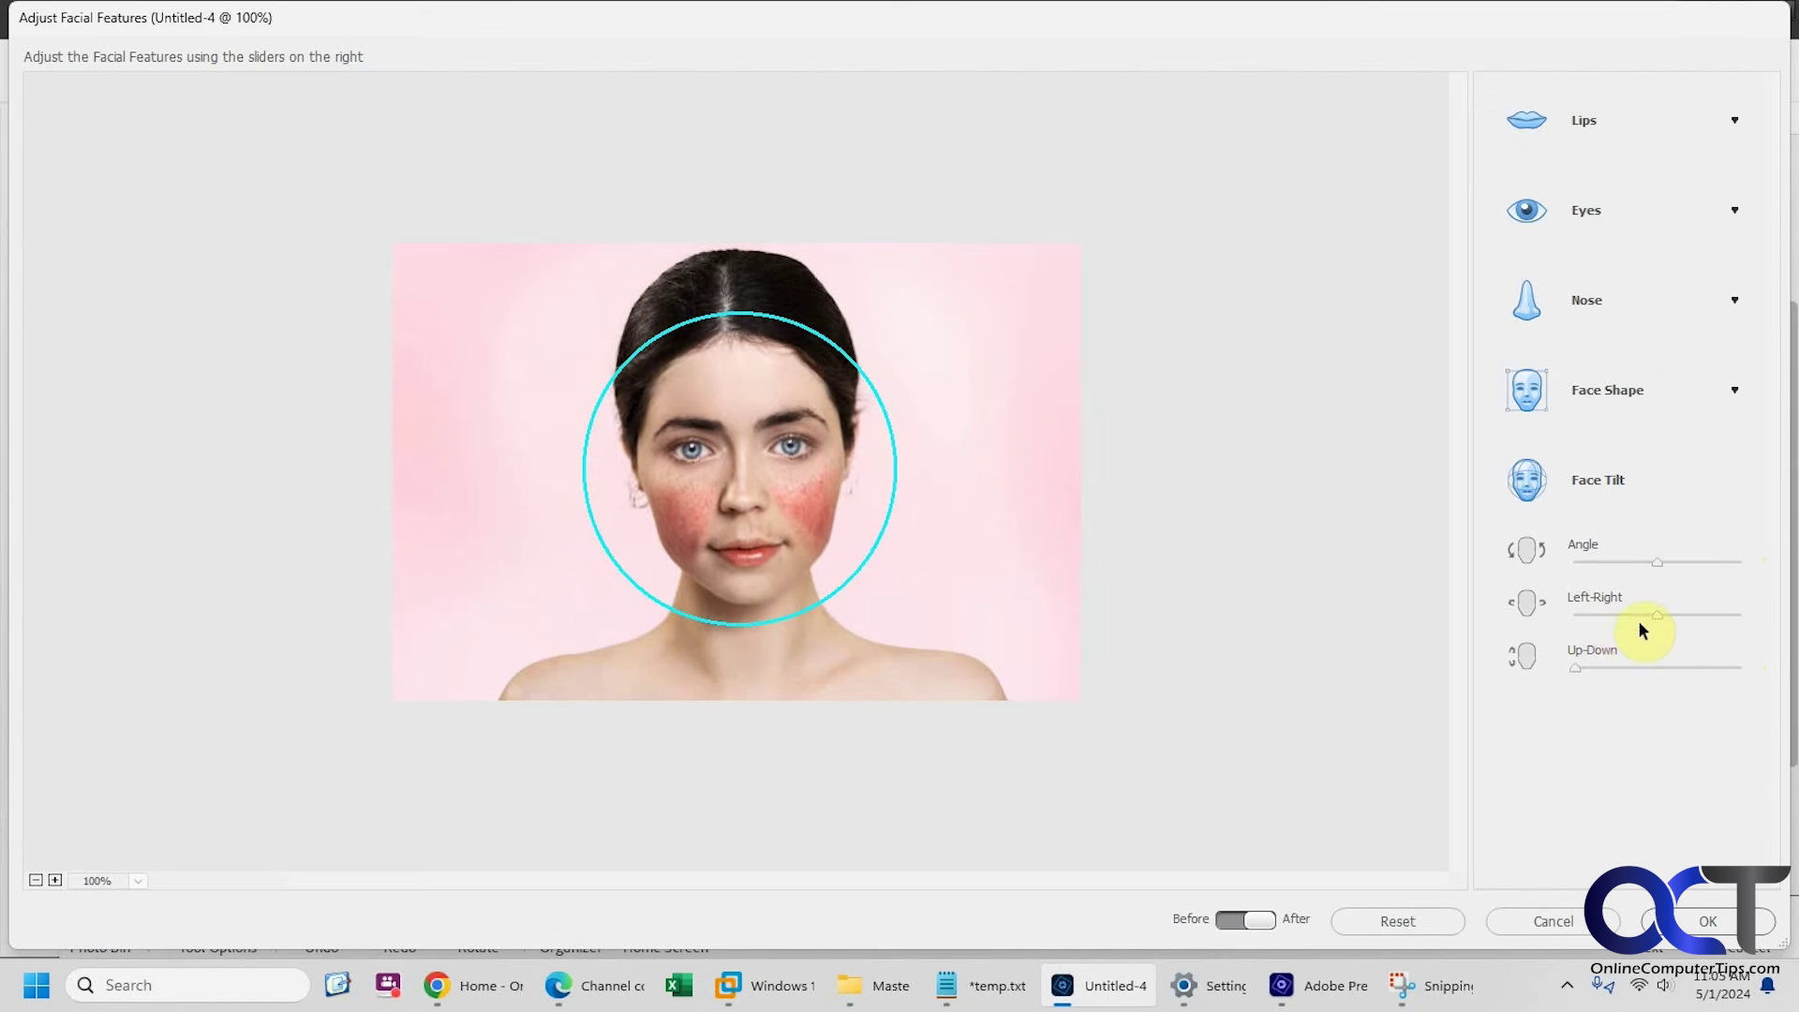
mouse_move(1652, 613)
left_mouse_down()
mouse_move(1612, 613)
mouse_move(1645, 615)
left_mouse_up()
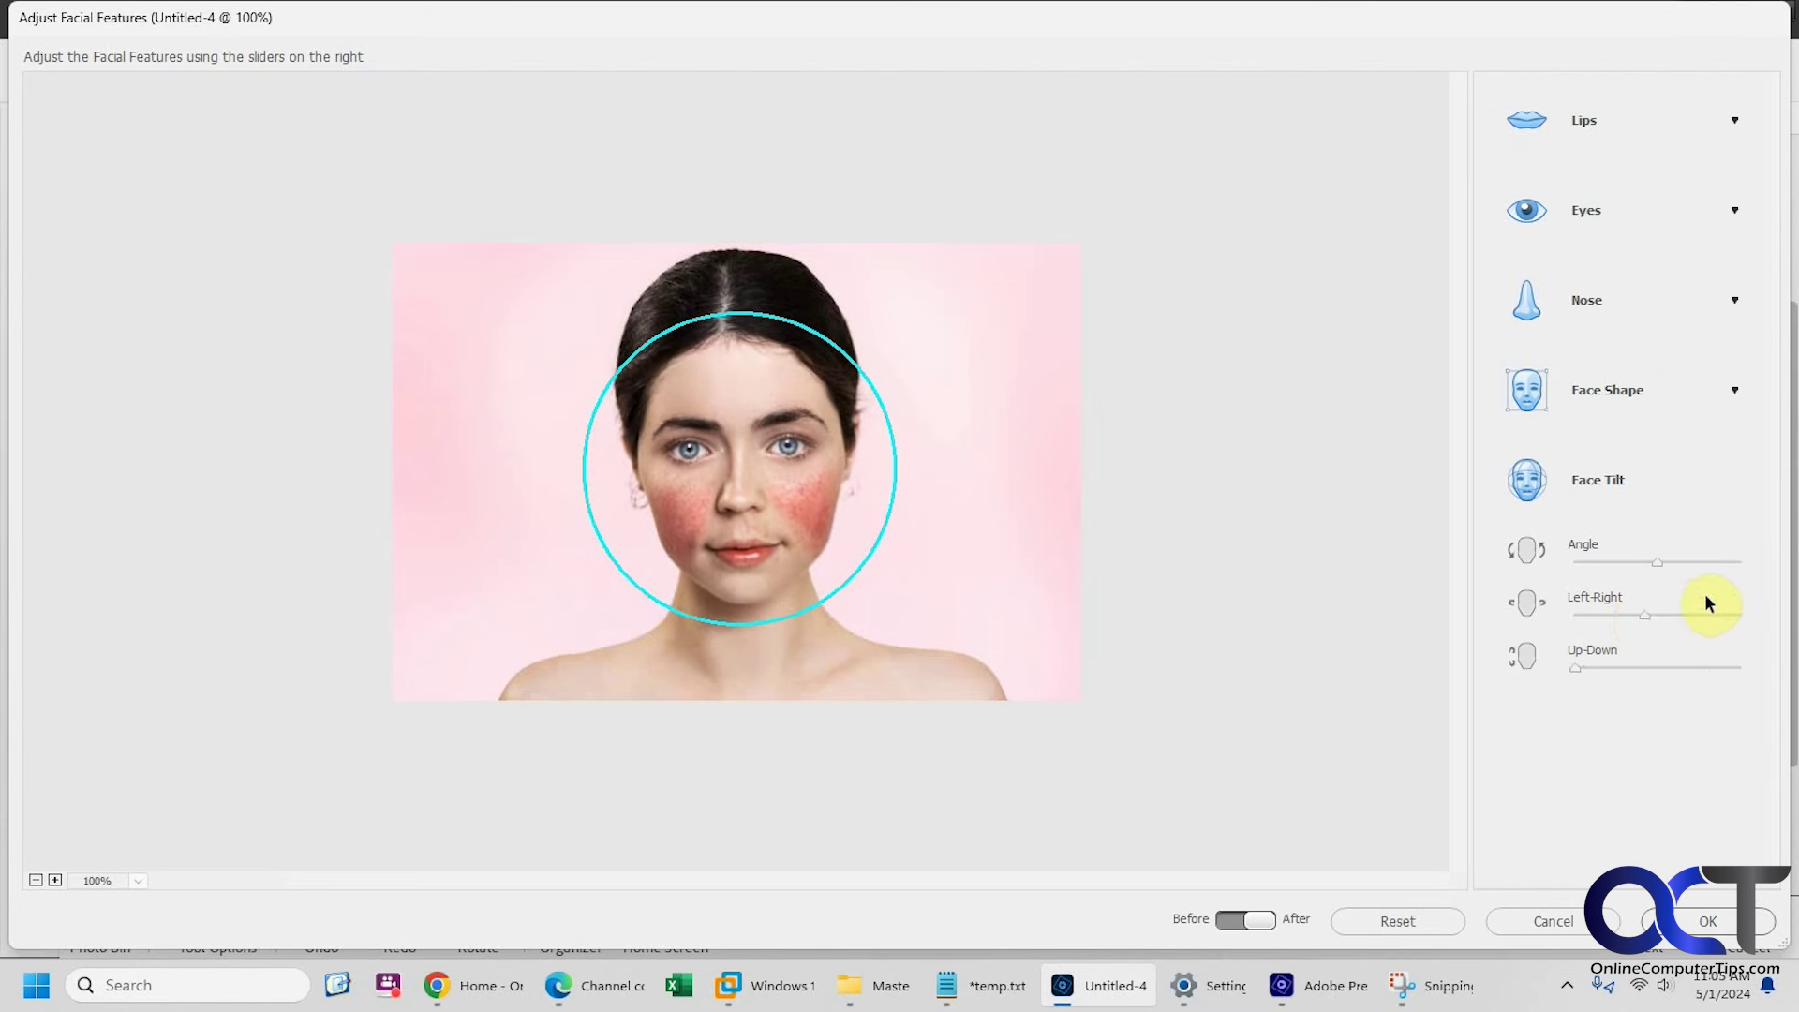
- Set the lips to maximum smile, raise height and upper lip, reduce width, minimise the lower lip, and apply the facial feature changes
left_click(1738, 119)
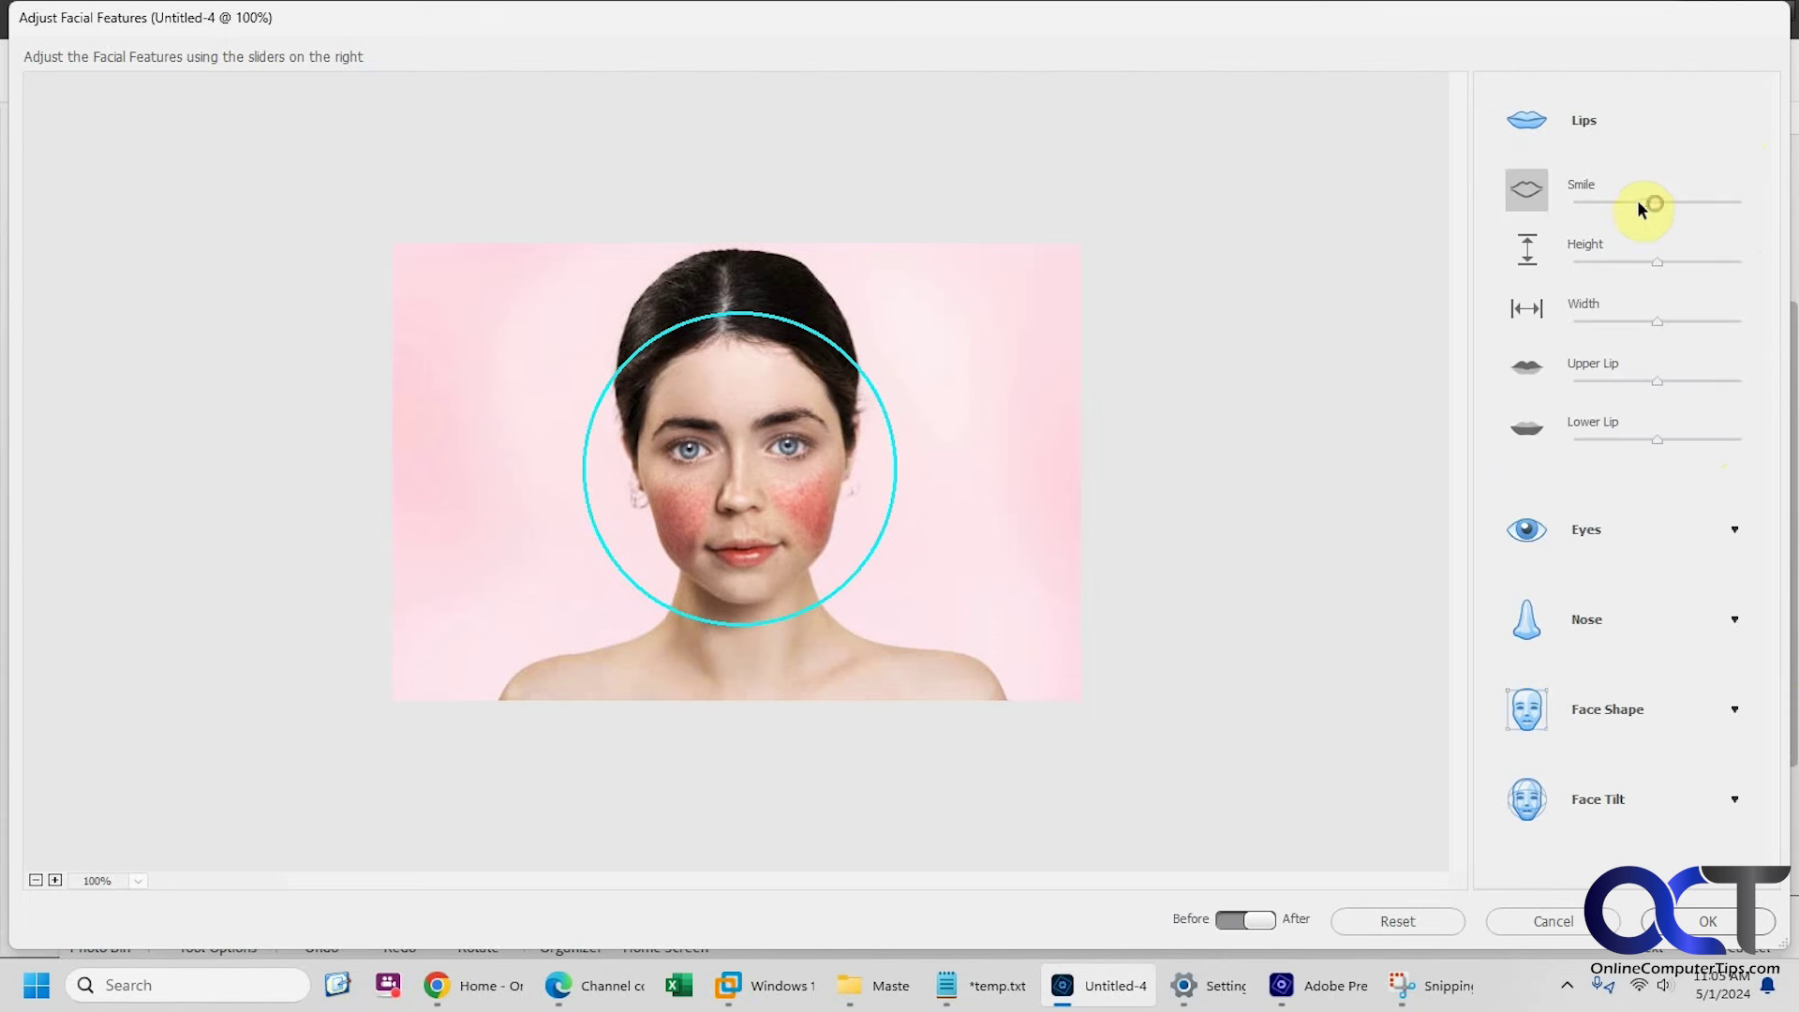
left_click_drag(1640, 202, 1734, 218)
left_click_drag(1657, 261, 1668, 322)
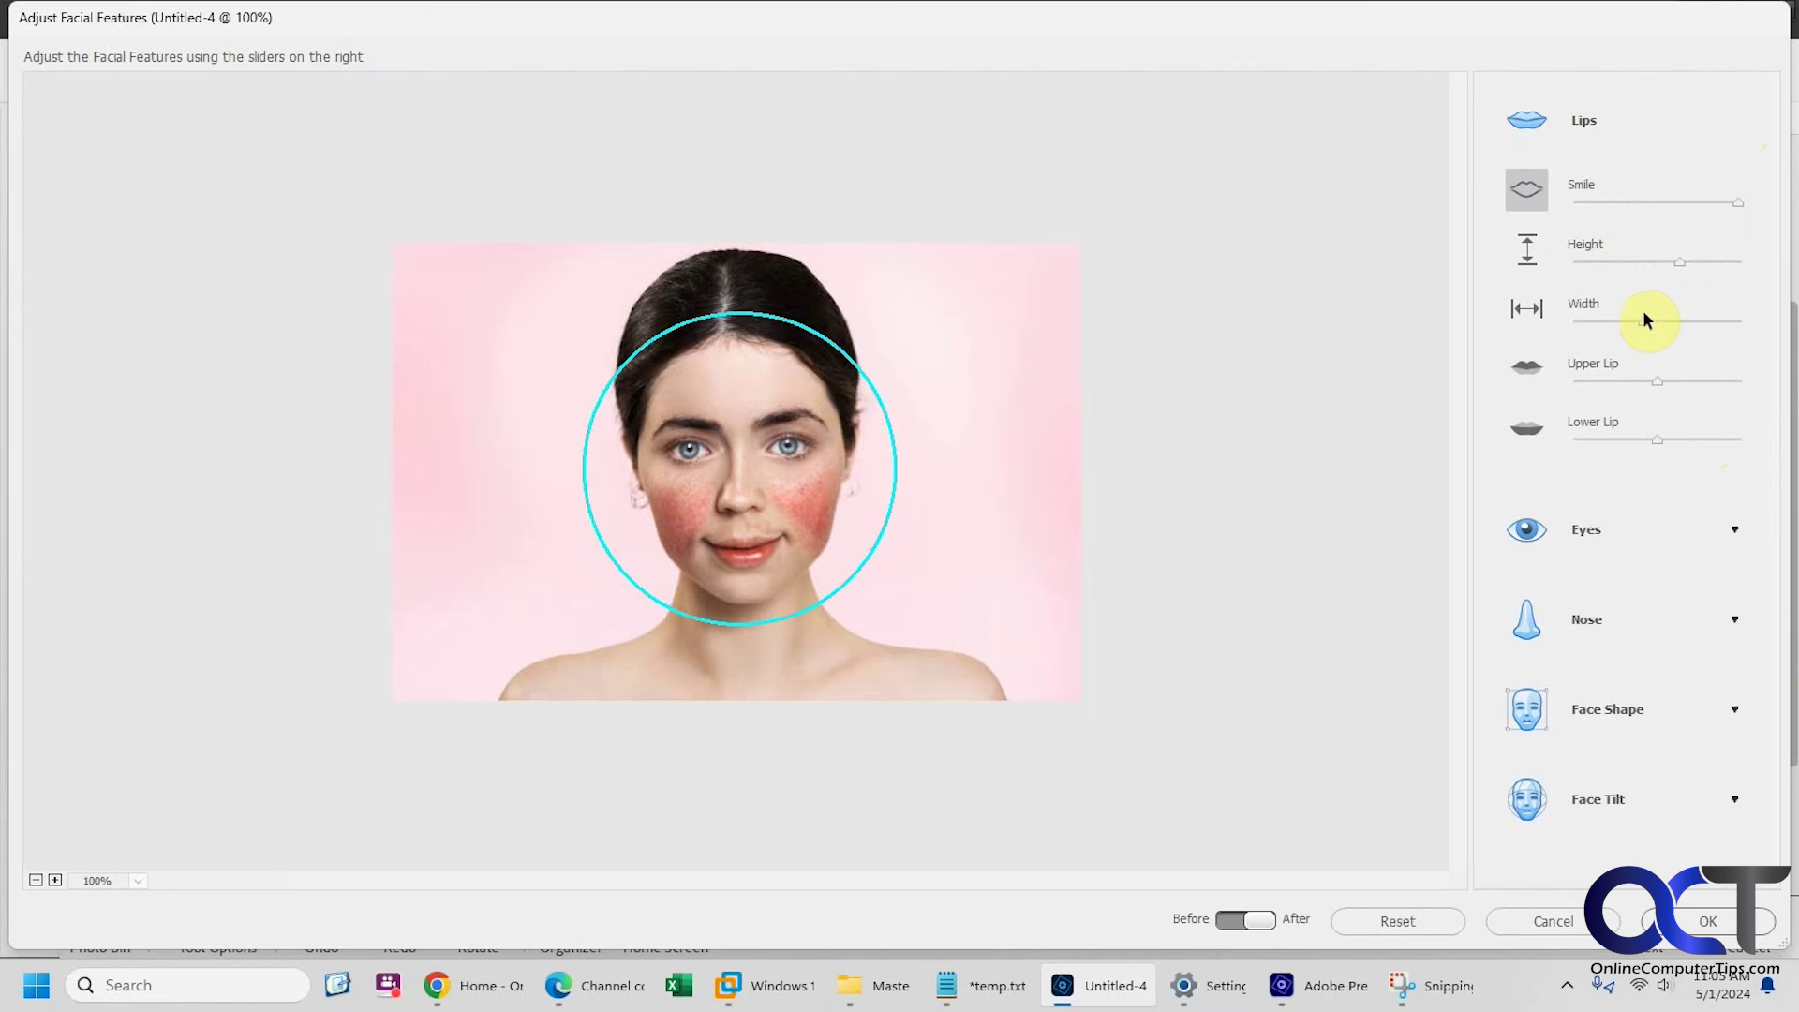
left_click_drag(1657, 383, 1699, 381)
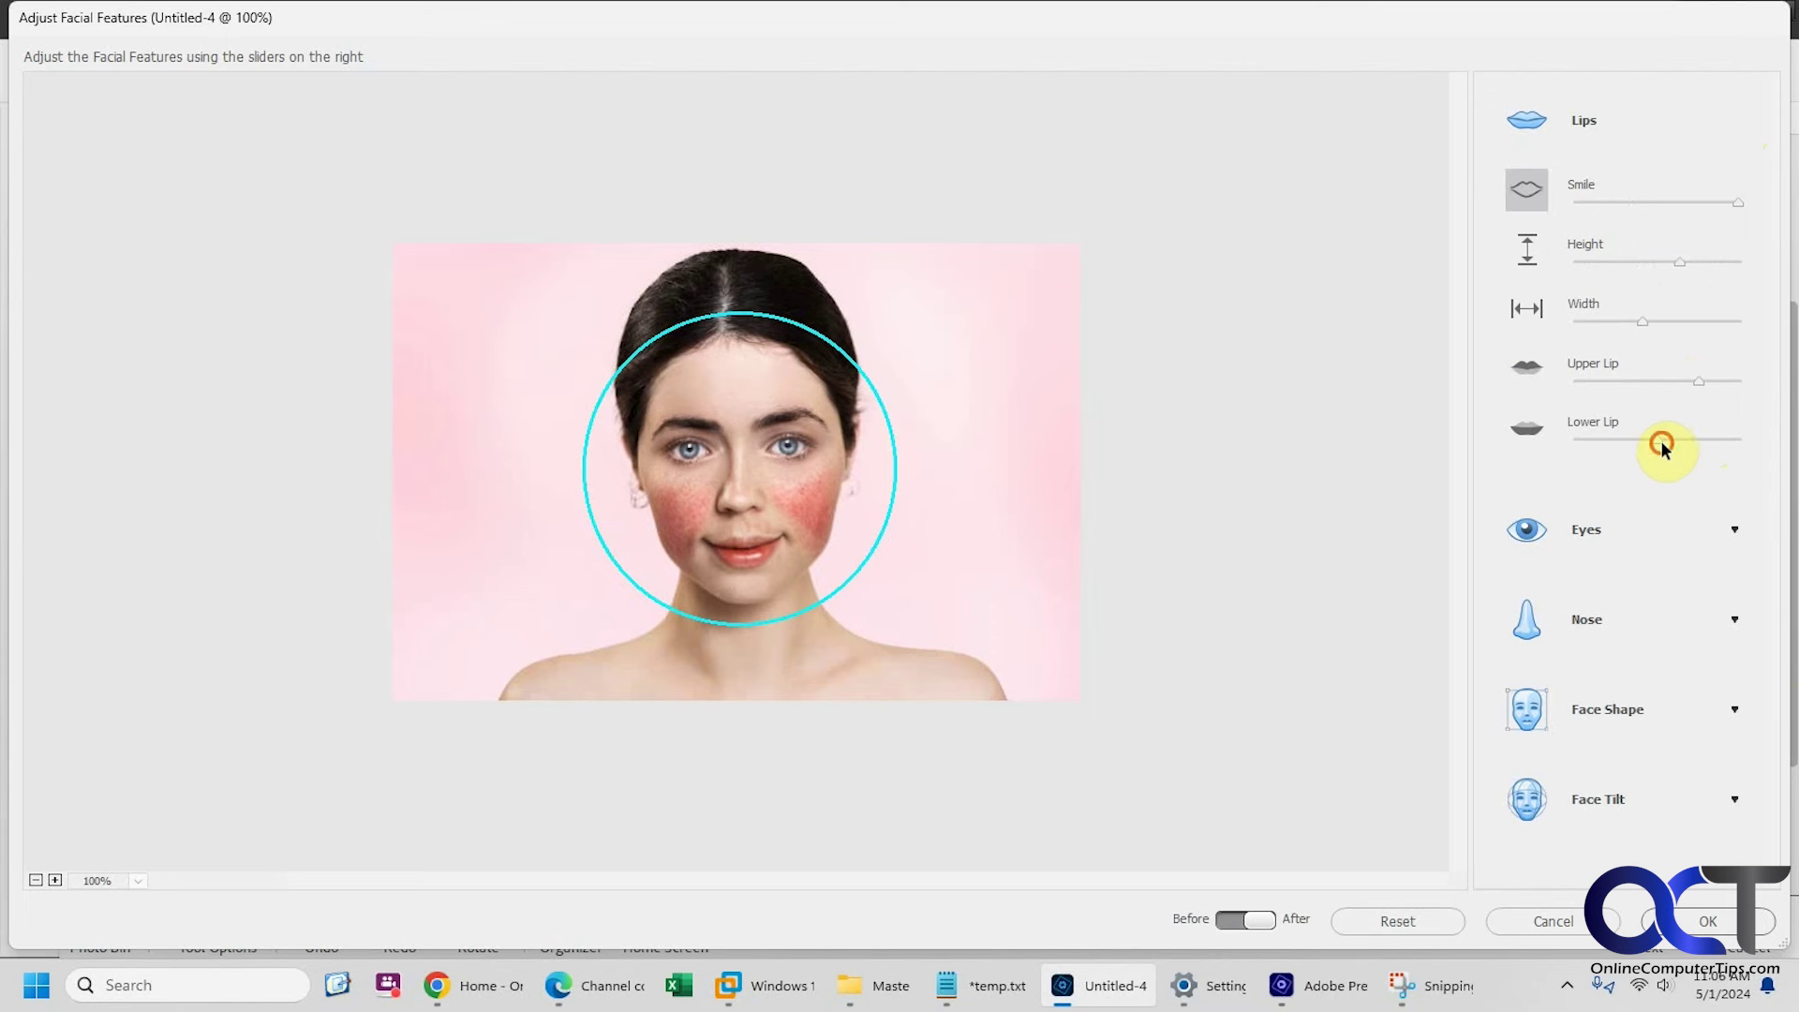
left_click_drag(1657, 440, 1593, 441)
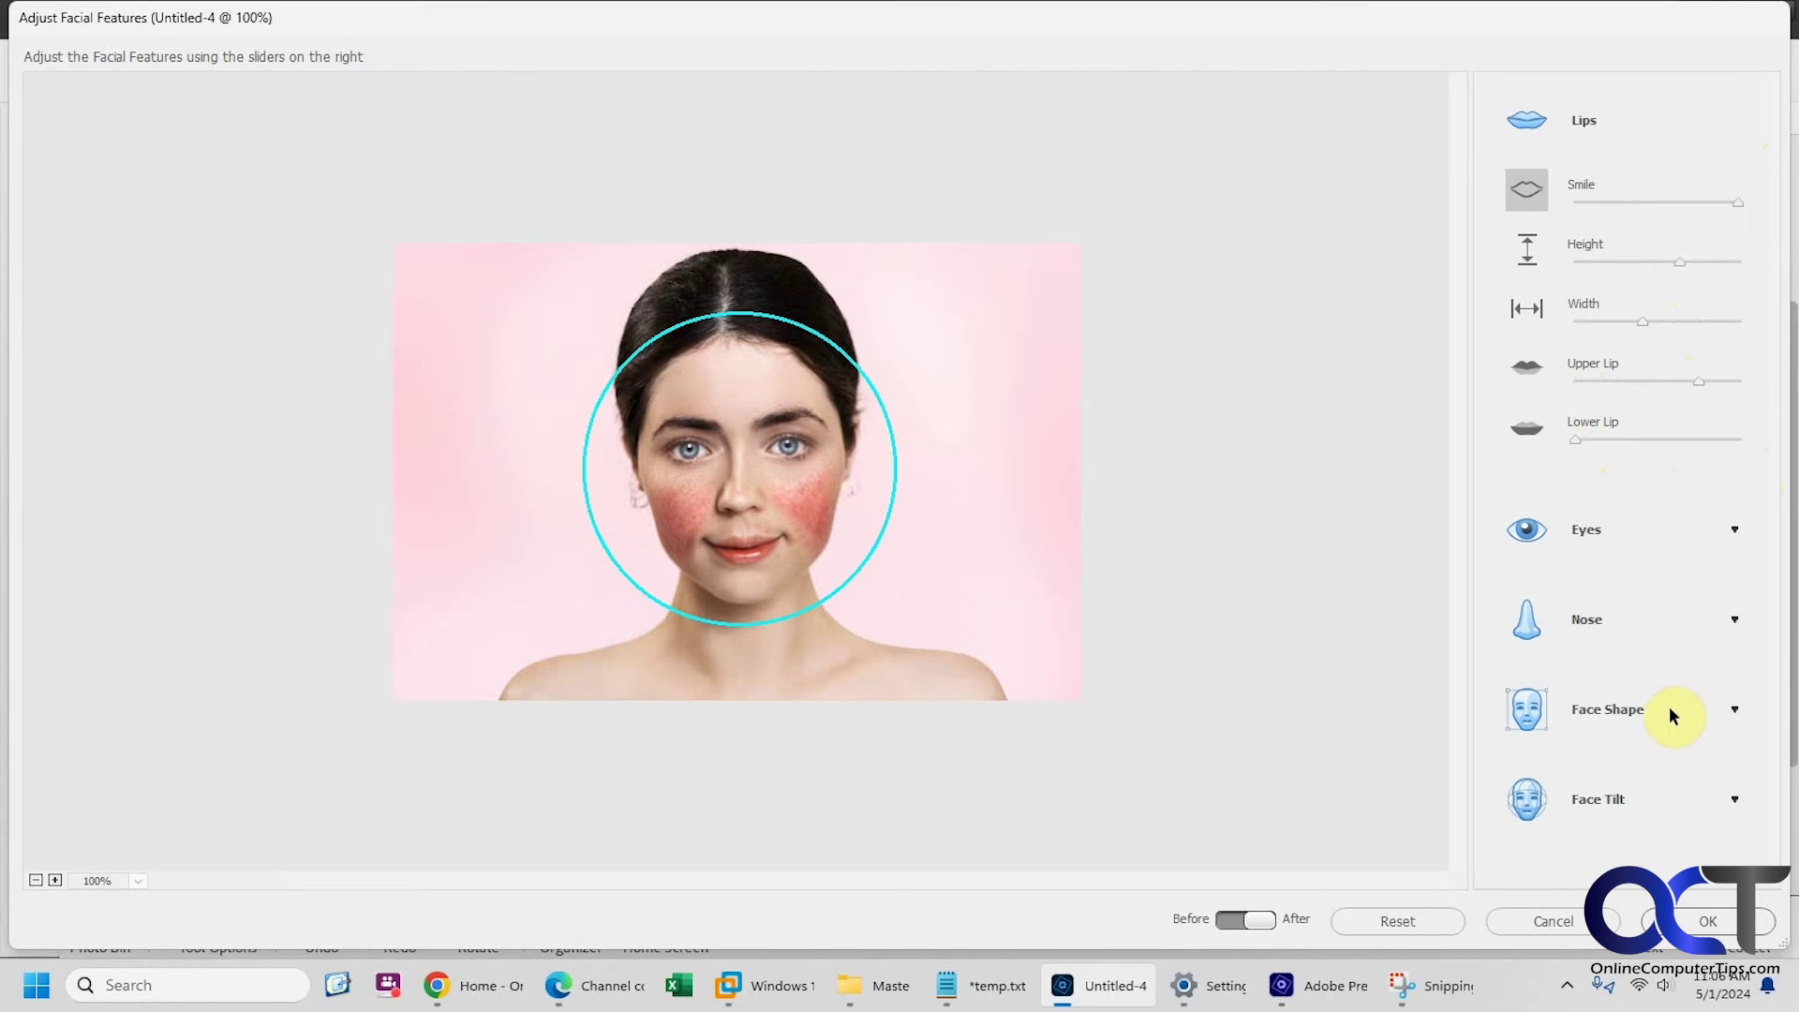
left_click(1708, 922)
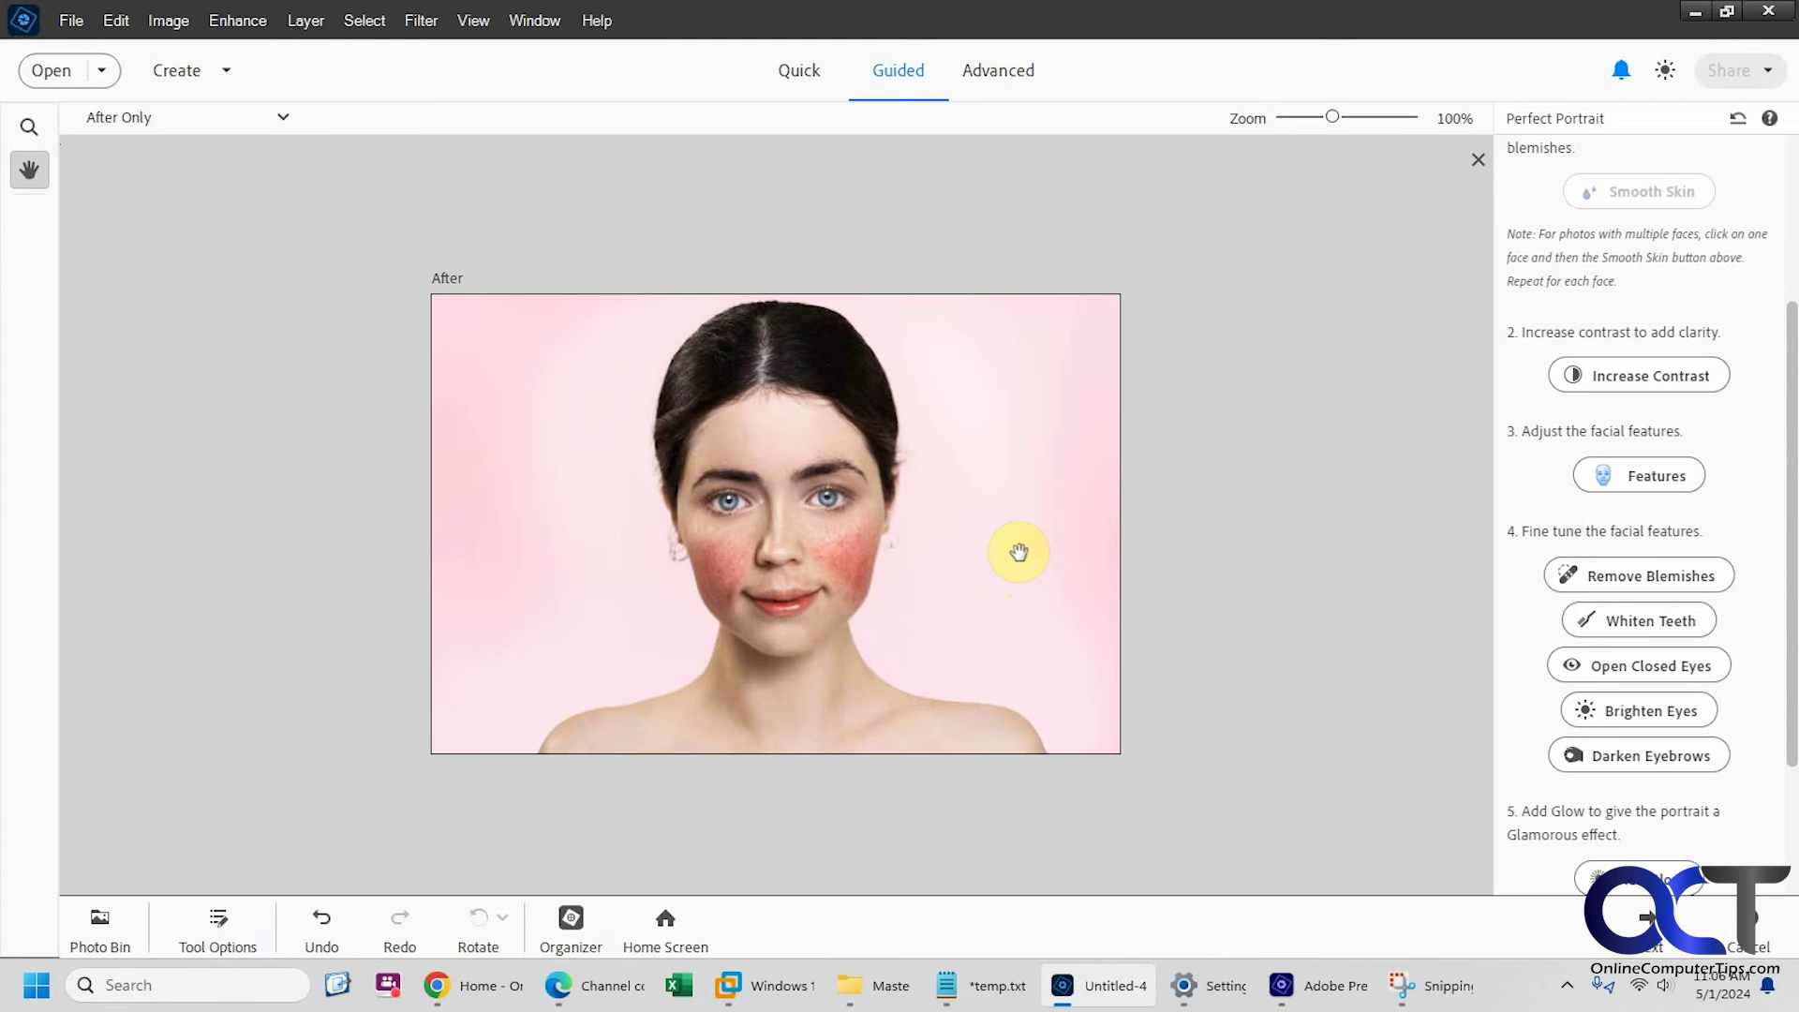
- Finish the guided edit, continue in Advanced mode, and toggle the edited layer's visibility to compare it with the original
left_click(1644, 923)
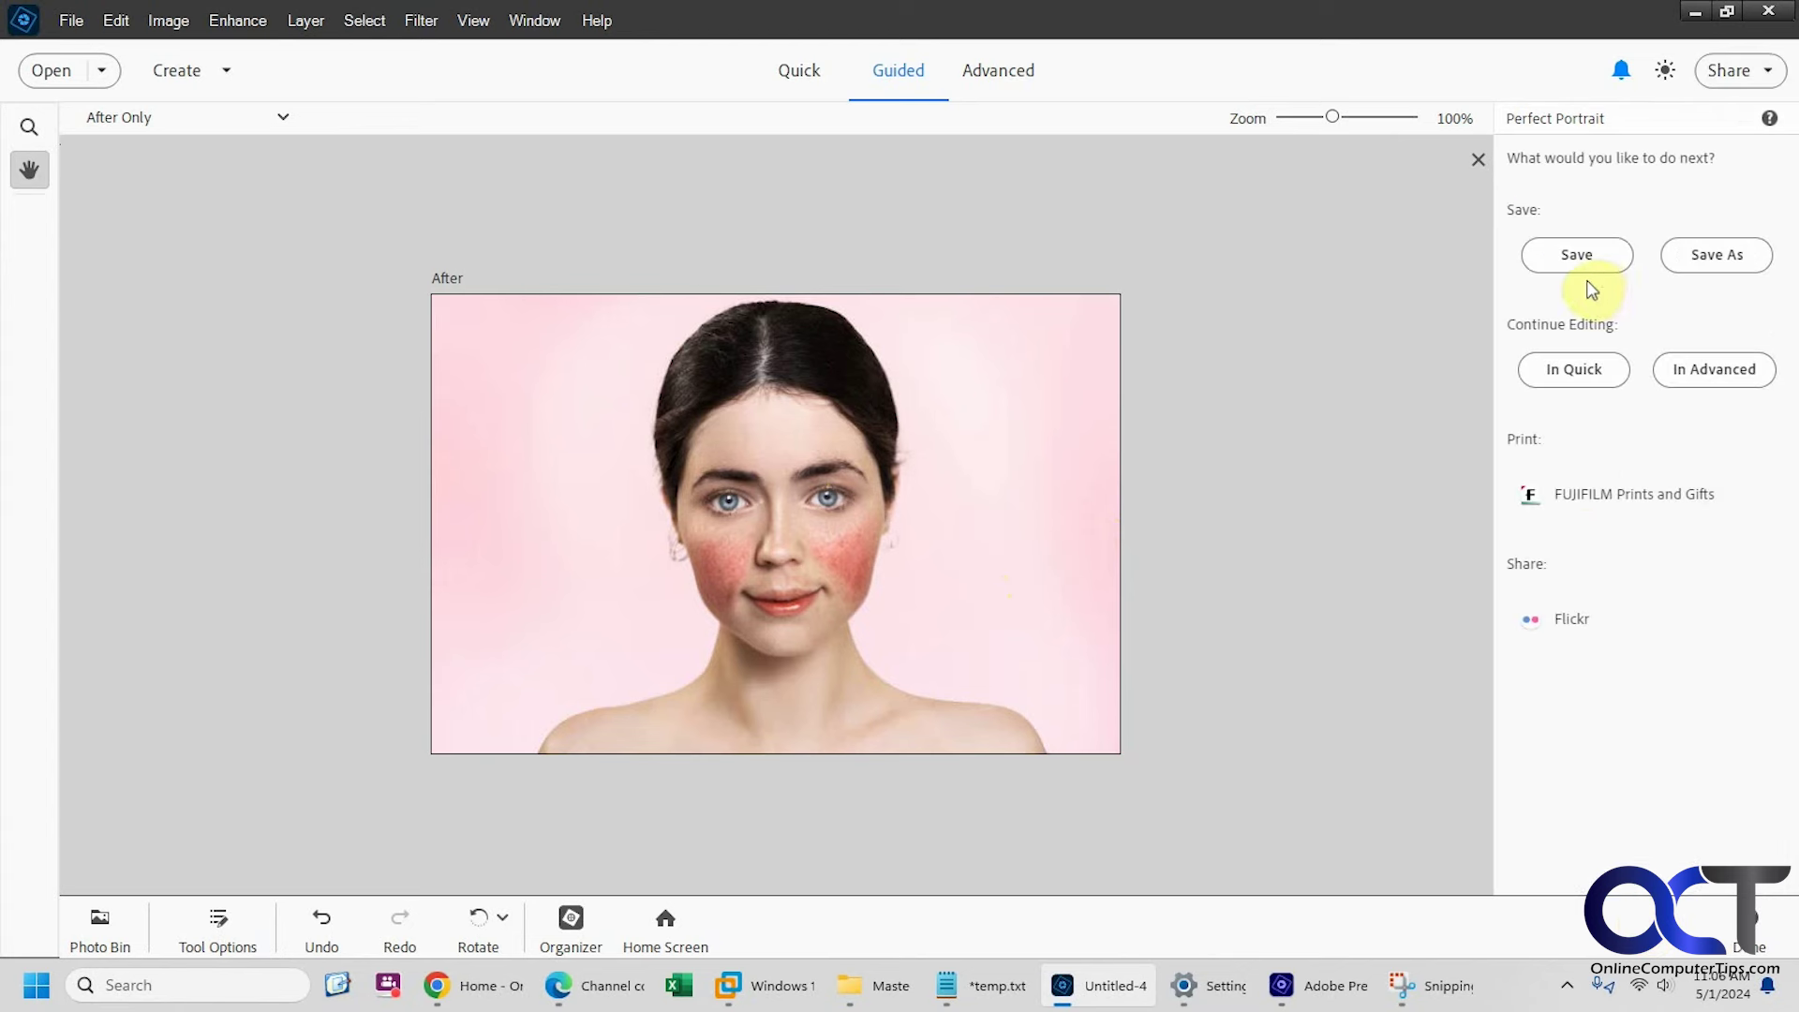
left_click(1687, 380)
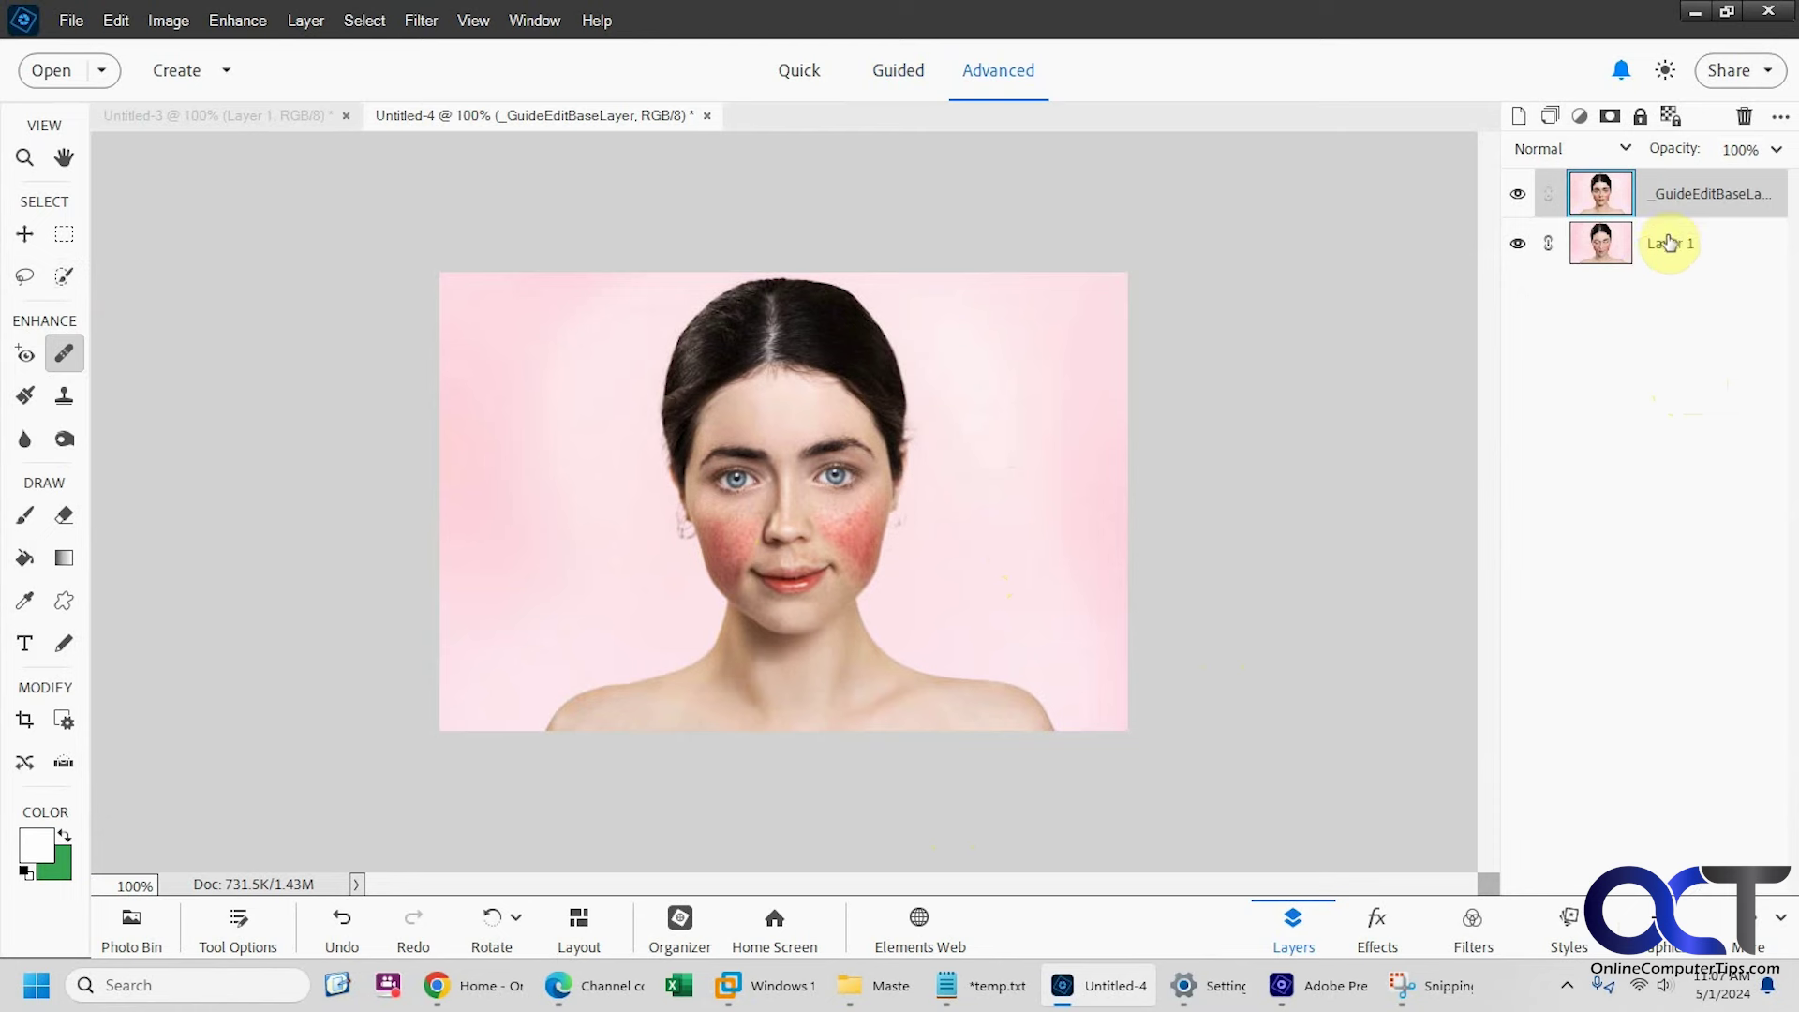
left_click(1520, 196)
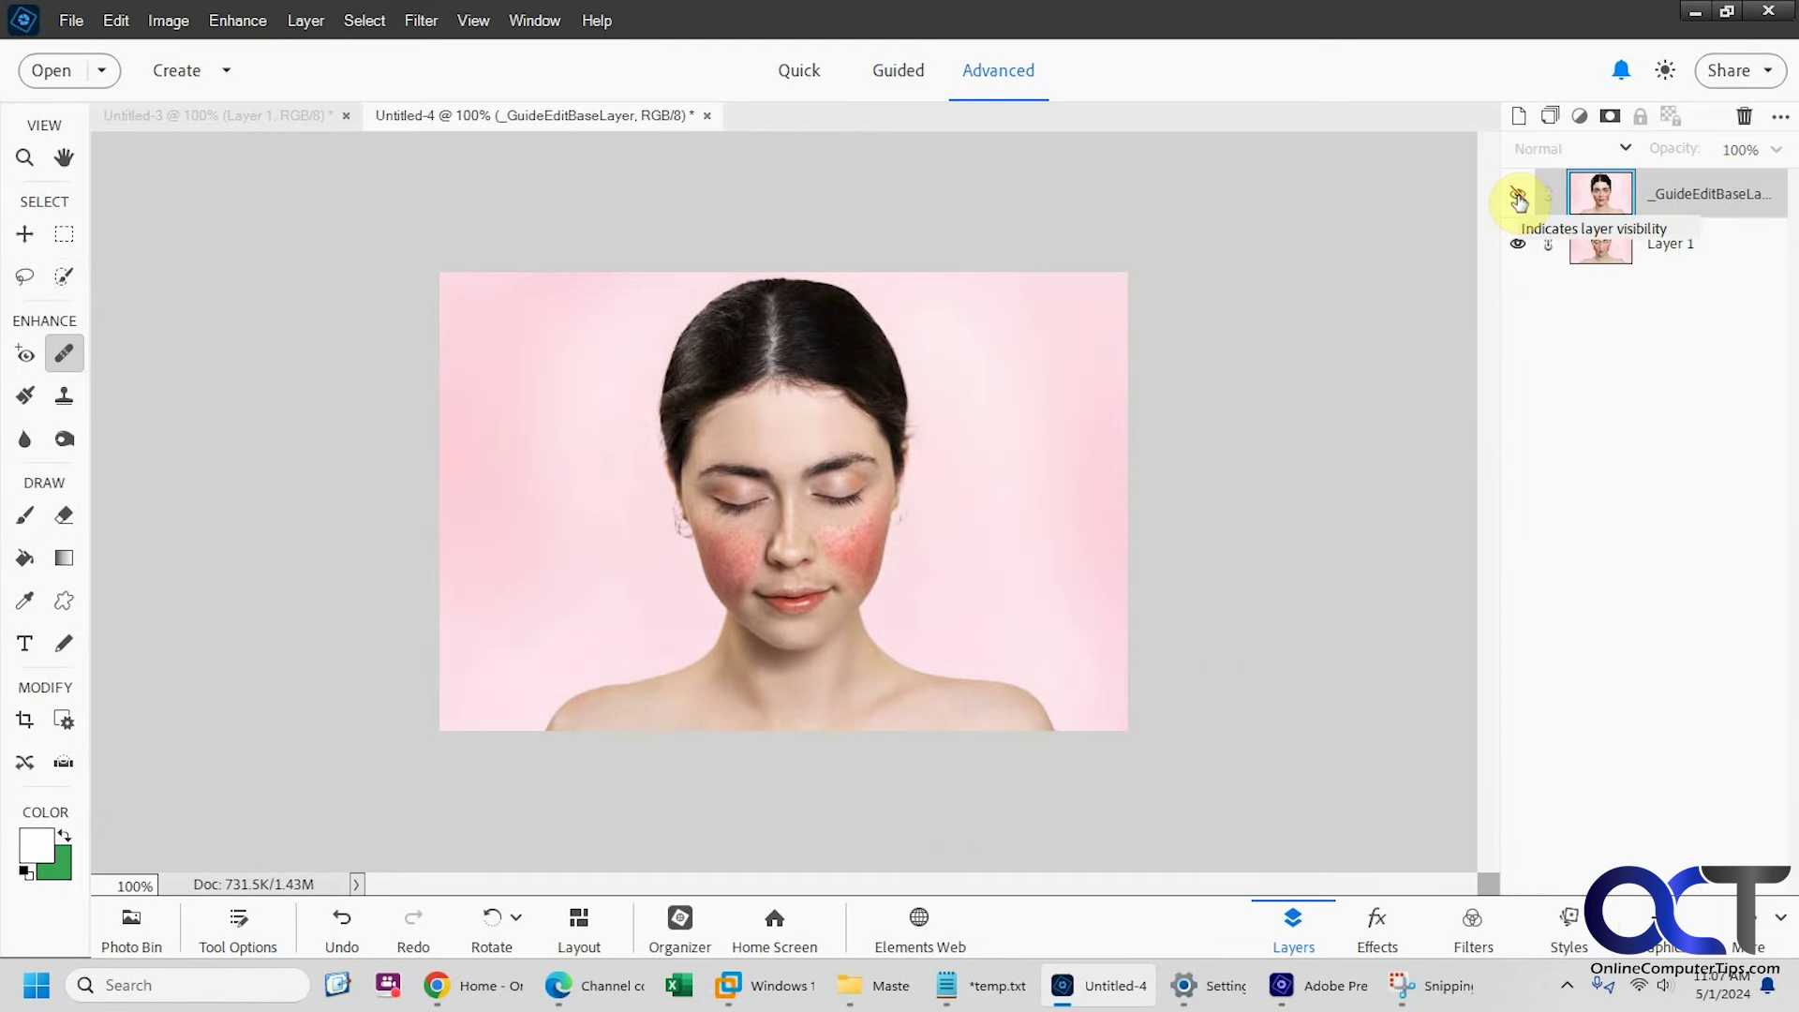
left_click(1520, 196)
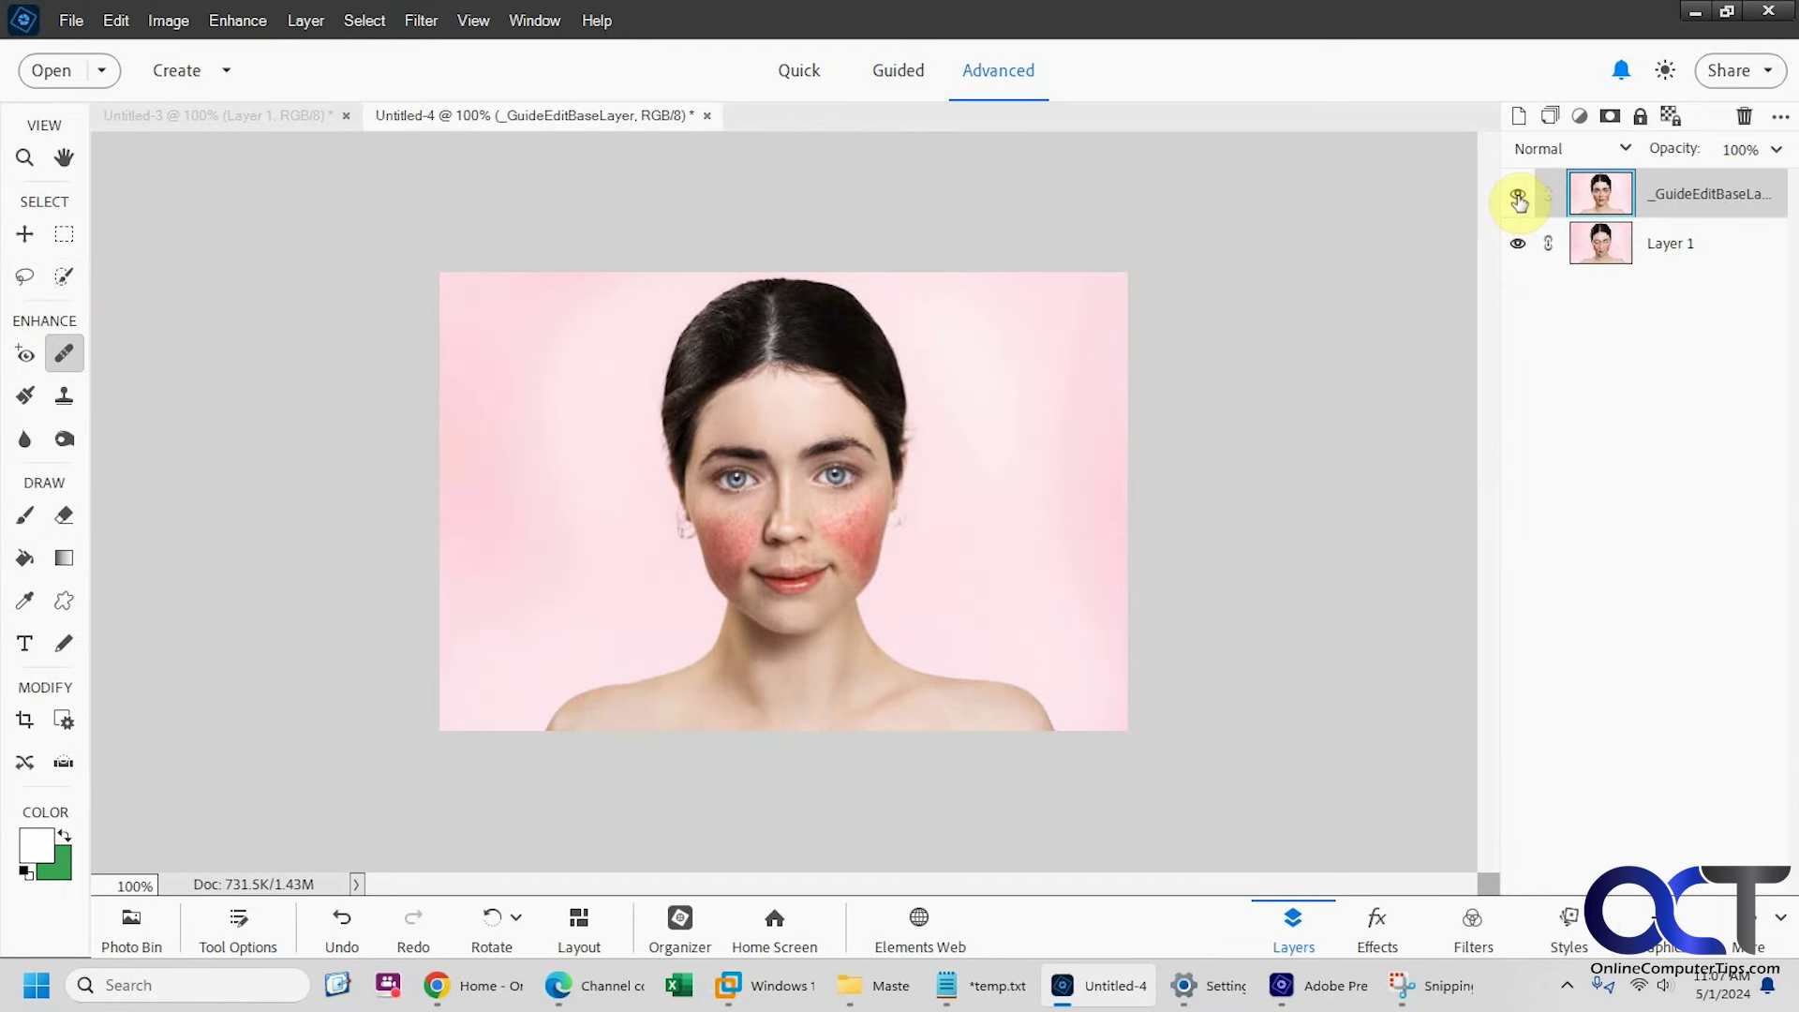